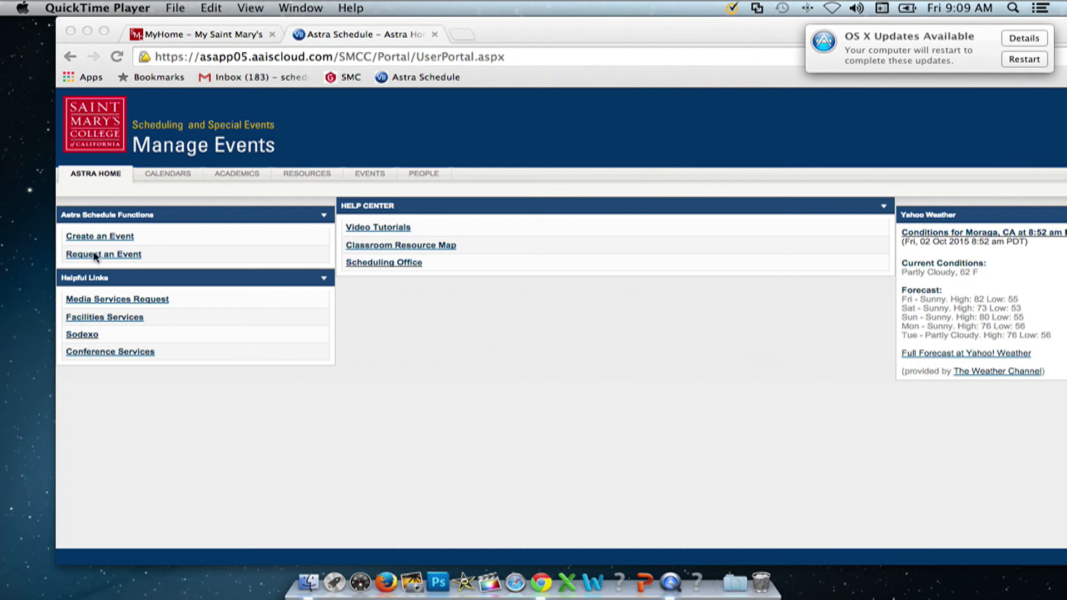
# Step: Start a new event request using the Conference and Dining Rooms form
pyautogui.click(106, 257)
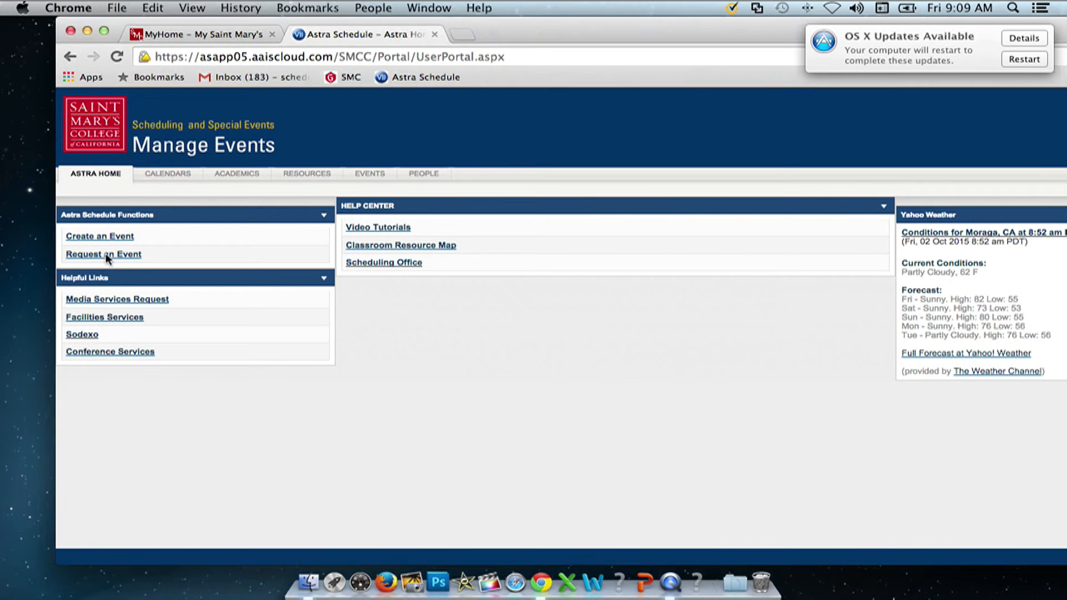
pyautogui.click(104, 257)
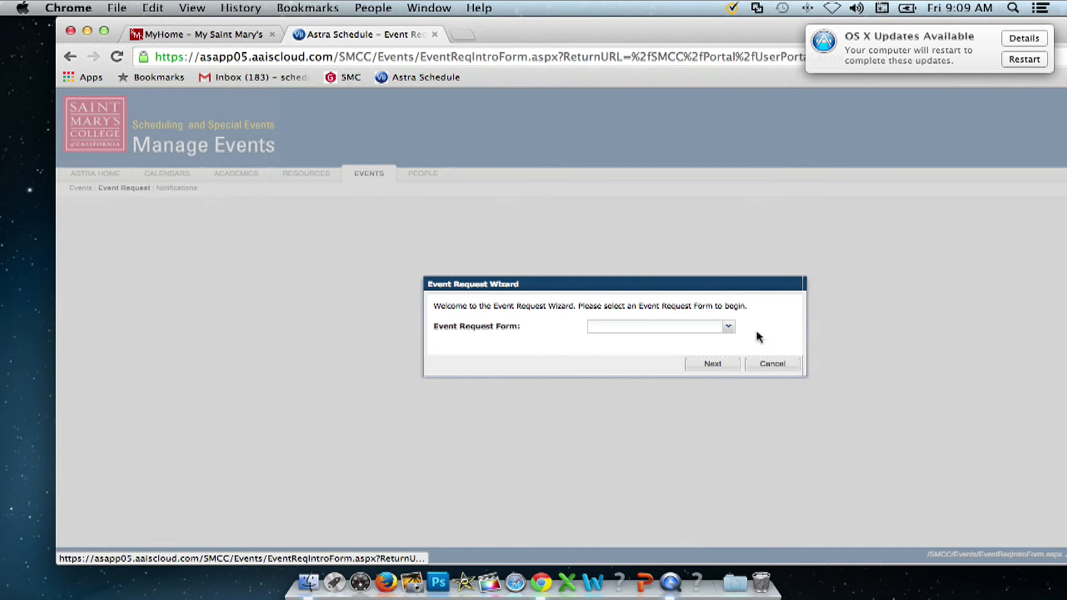
pyautogui.click(728, 327)
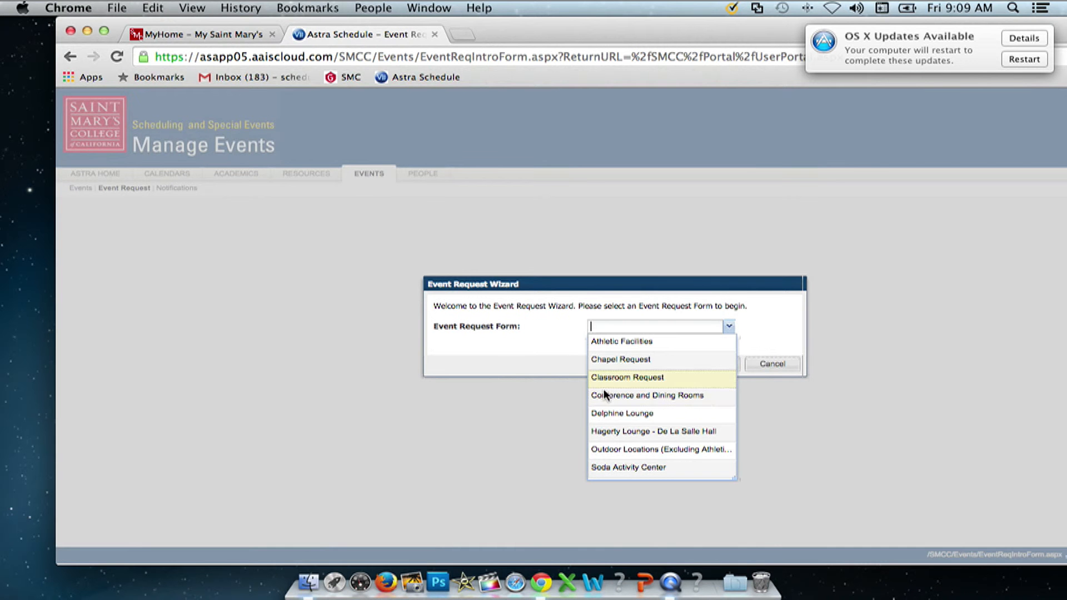
pyautogui.click(608, 398)
pyautogui.click(699, 364)
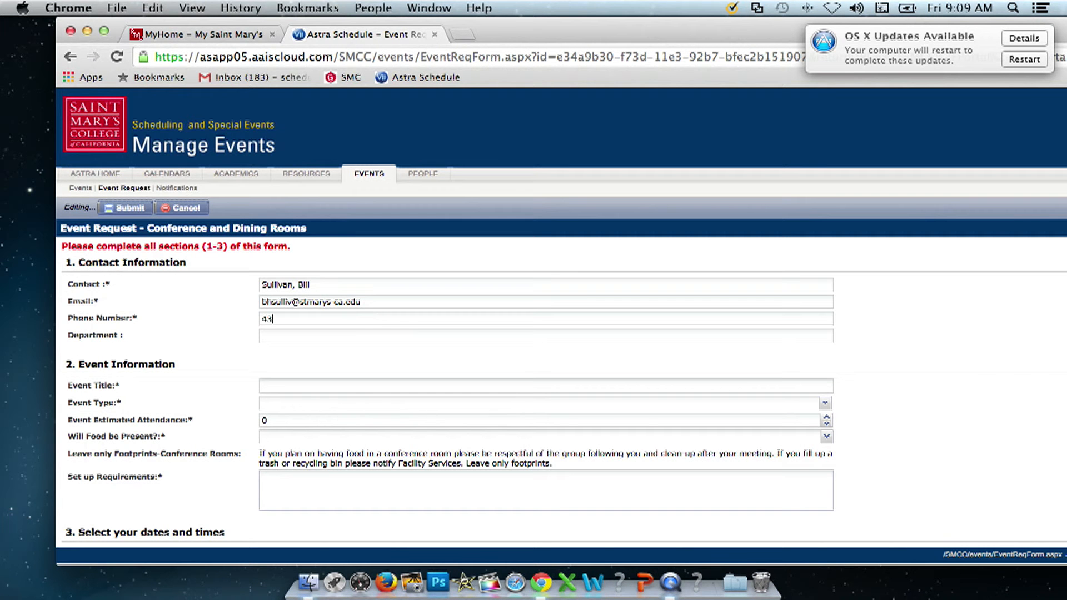
# Step: Fill in the contact's phone number, the department as Scheduling, and the event title as Scheduling Overview
pyautogui.click(355, 334)
pyautogui.click(308, 384)
pyautogui.write('Scheduling OV')
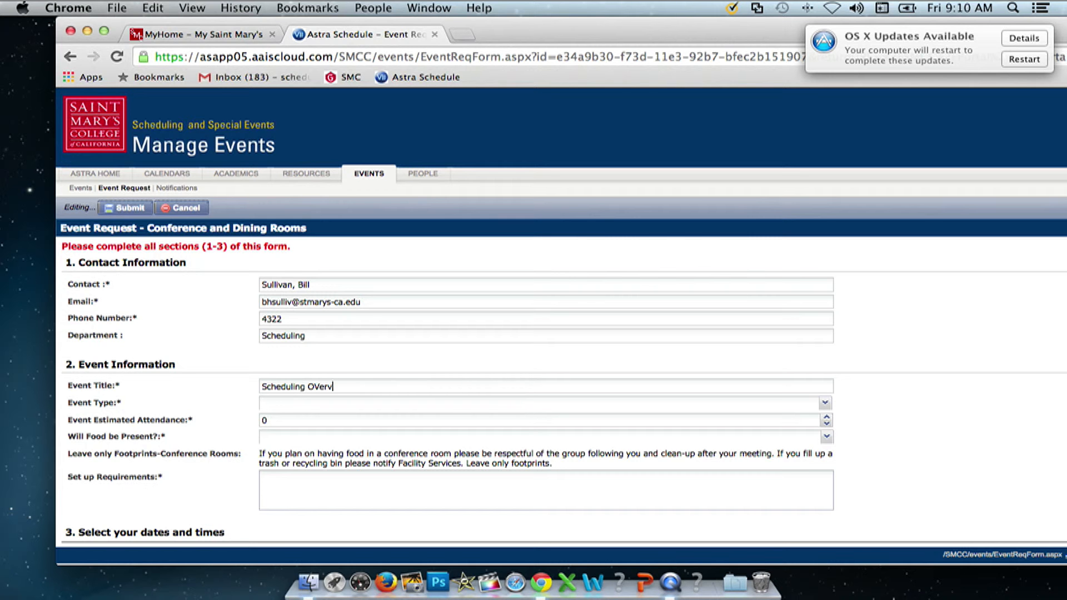
pyautogui.write('erview')
pyautogui.click(320, 386)
pyautogui.press('BackSpace')
pyautogui.write('v')
# Step: Set the event type to Meeting, estimated attendance to 12, food present to NO, and set-up requirements to NONE
pyautogui.click(310, 405)
pyautogui.write('me')
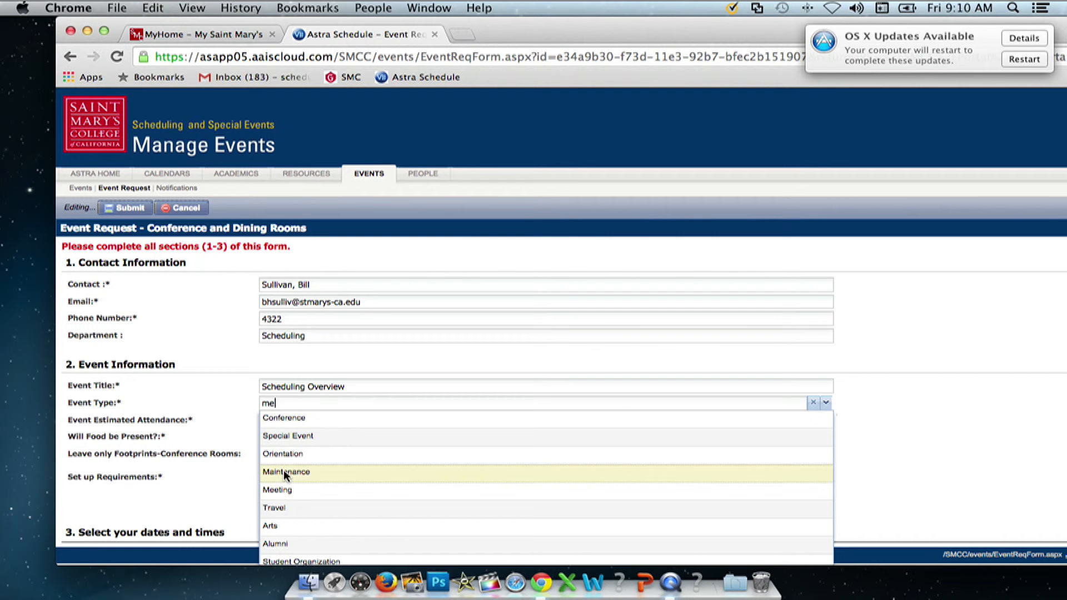
pyautogui.click(282, 488)
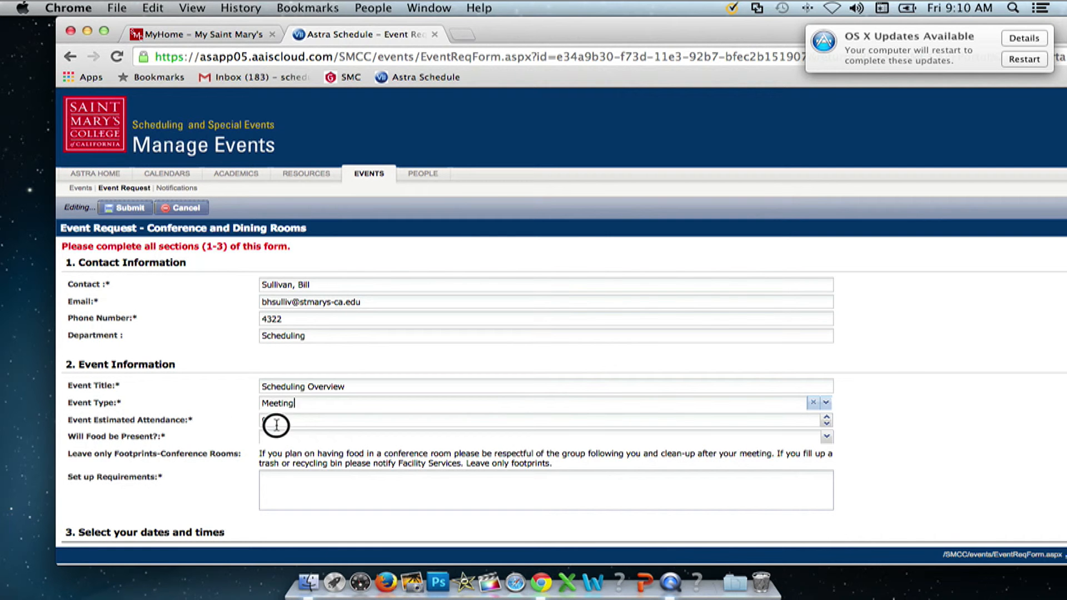
pyautogui.write('12')
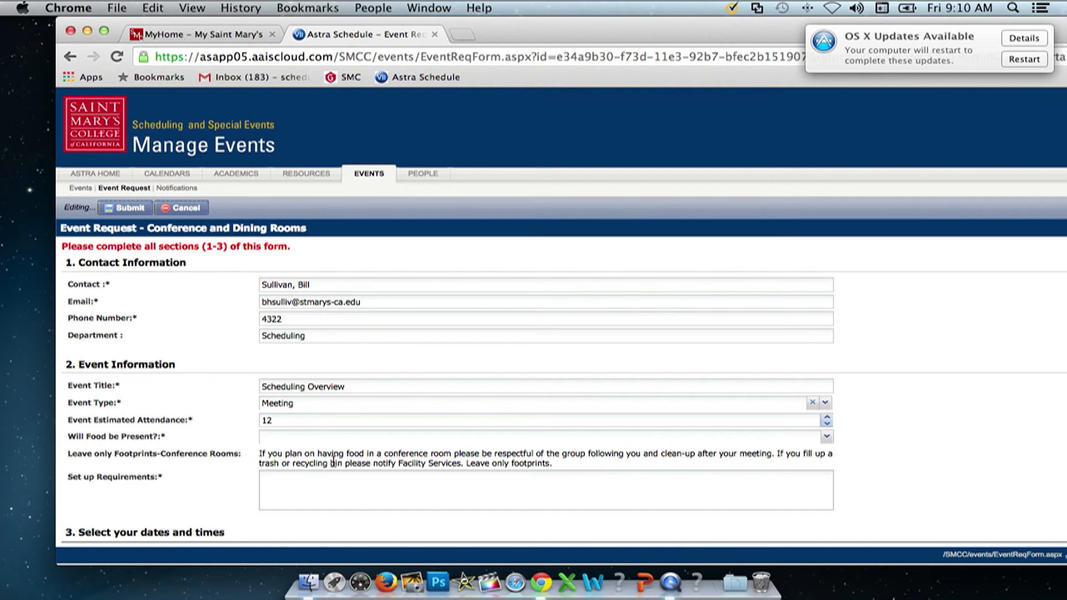
pyautogui.click(826, 437)
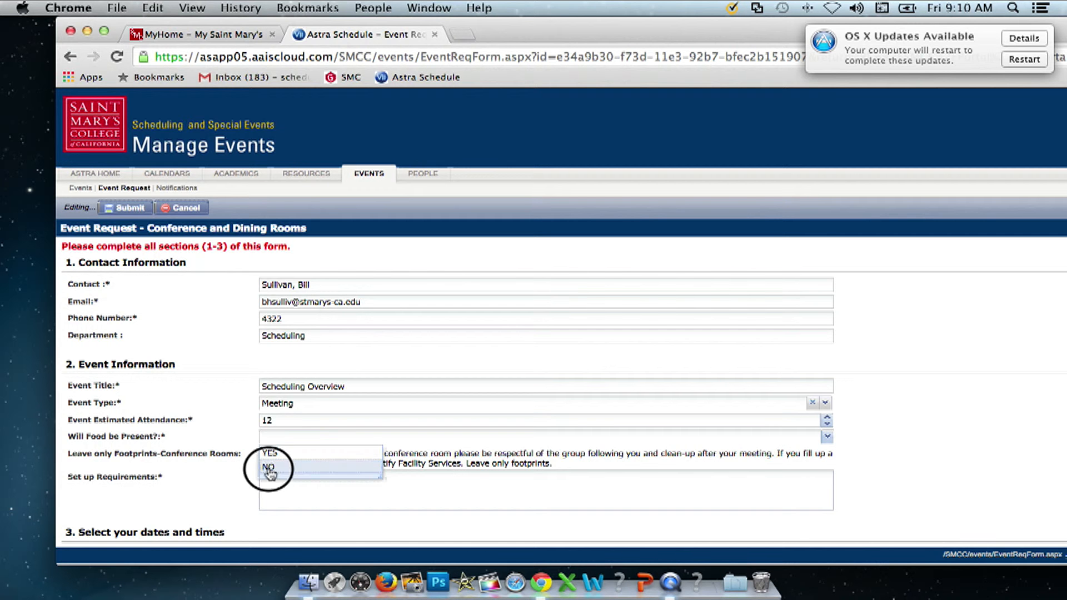
pyautogui.click(292, 496)
pyautogui.click(295, 486)
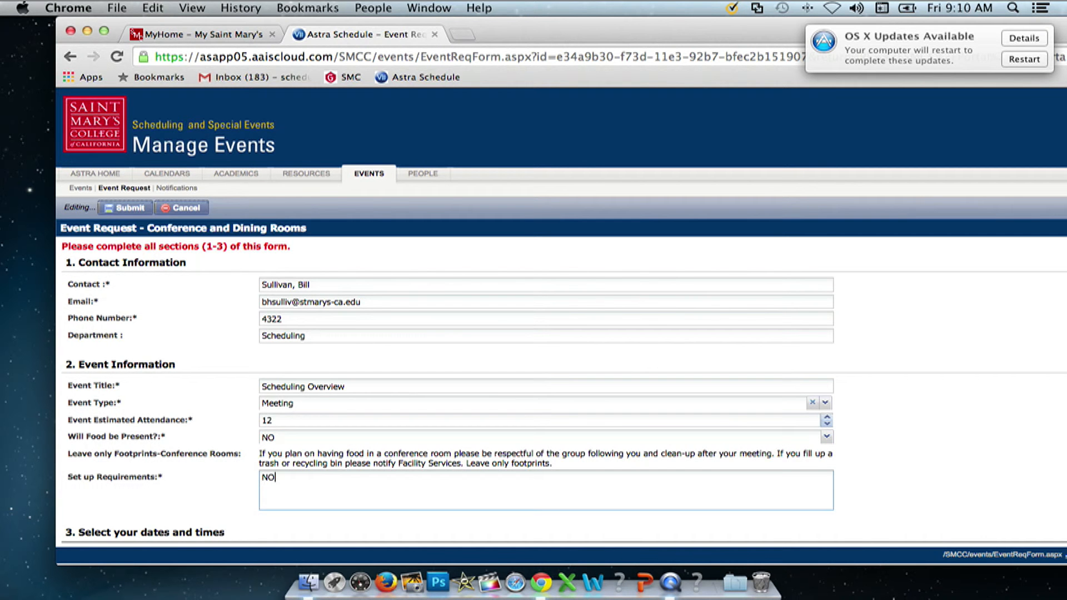
# Step: Change the meeting name to Scheduling Academic Overview and the event's estimated attendance to 24
pyautogui.scroll(-5, 297, 491)
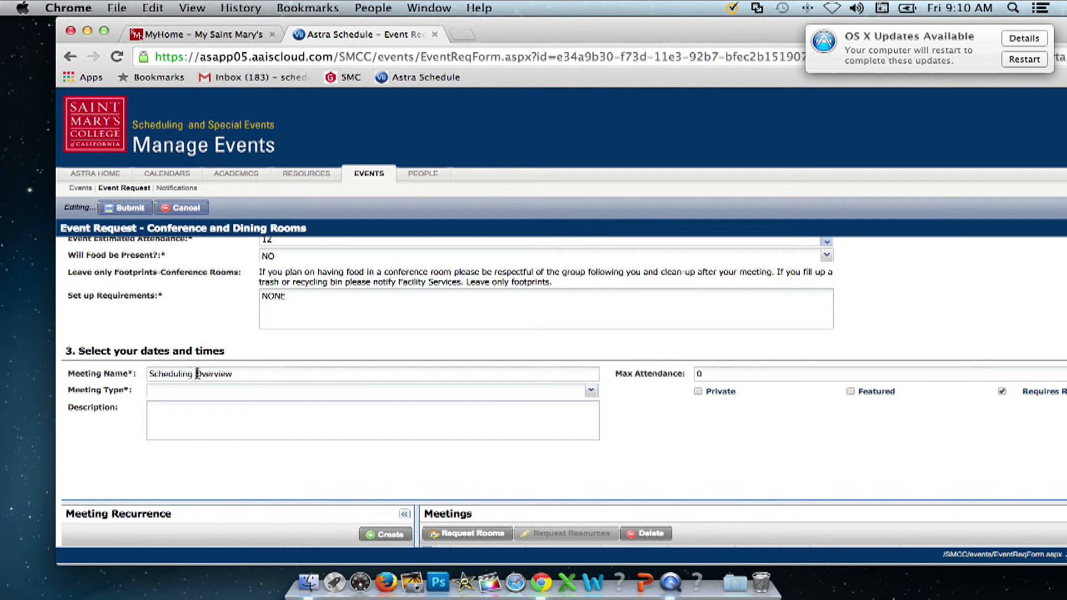
pyautogui.write('Academic')
pyautogui.scroll(3, 279, 358)
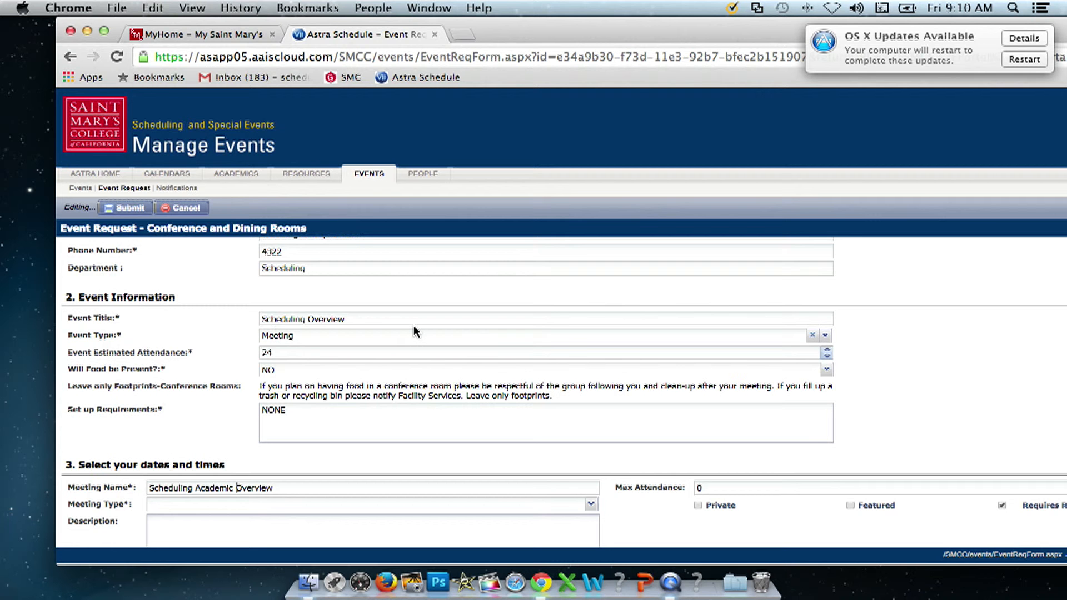
pyautogui.scroll(-2, 298, 481)
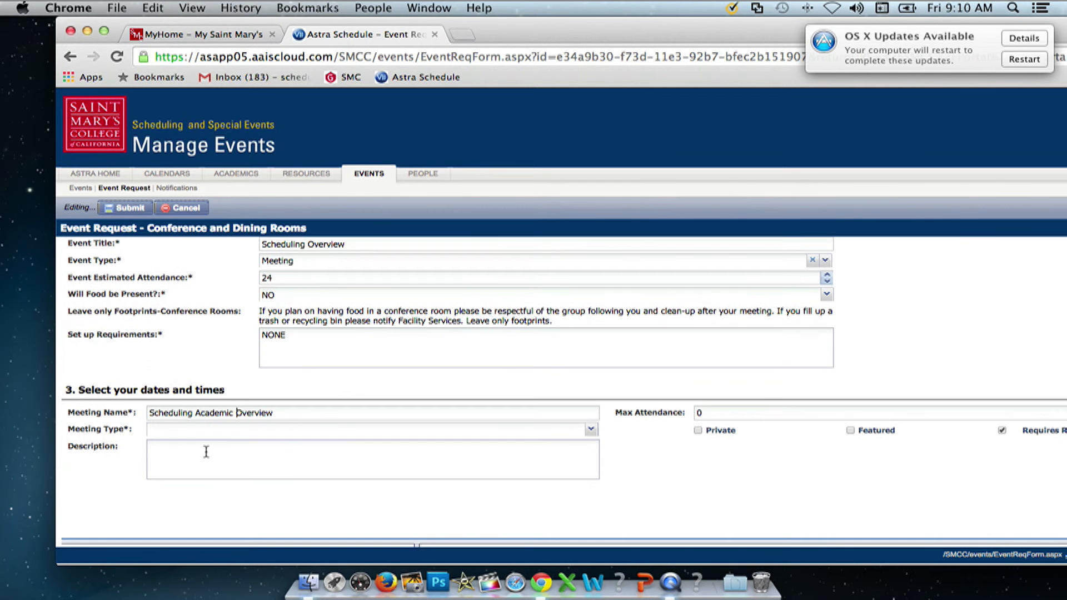
# Step: Set the meeting type to Meeting, the max attendance to 6, and the description to "with deans"
pyautogui.click(590, 430)
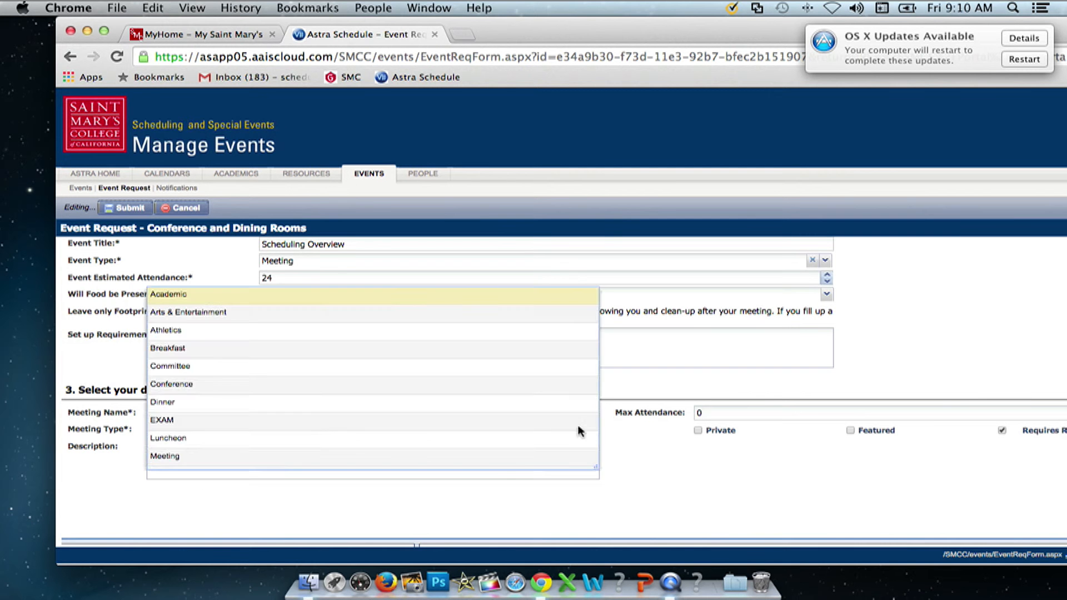
pyautogui.click(176, 455)
pyautogui.click(681, 413)
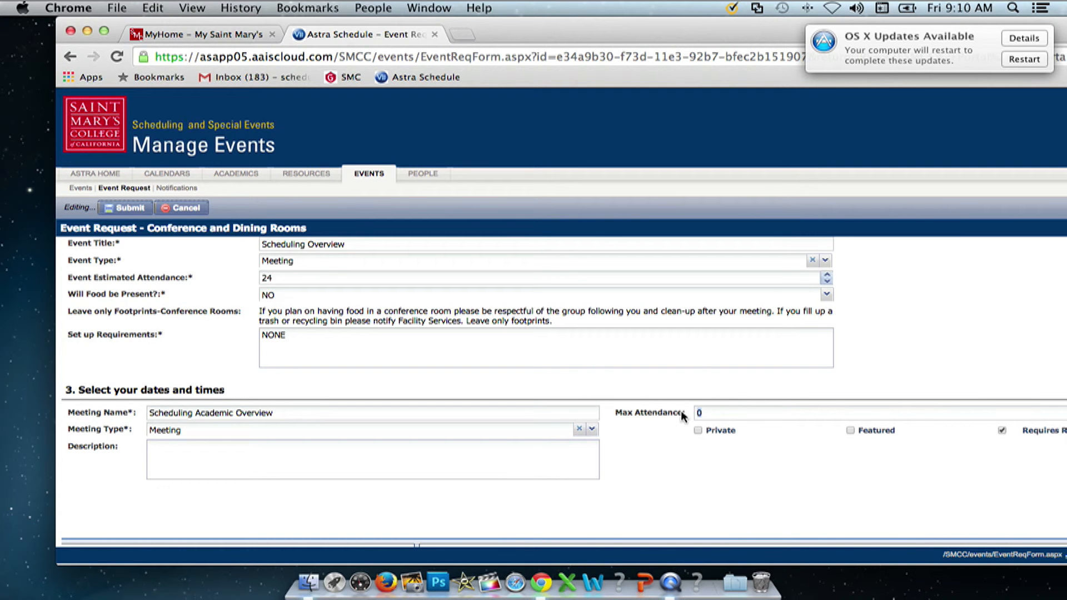
pyautogui.scroll(-4, 422, 498)
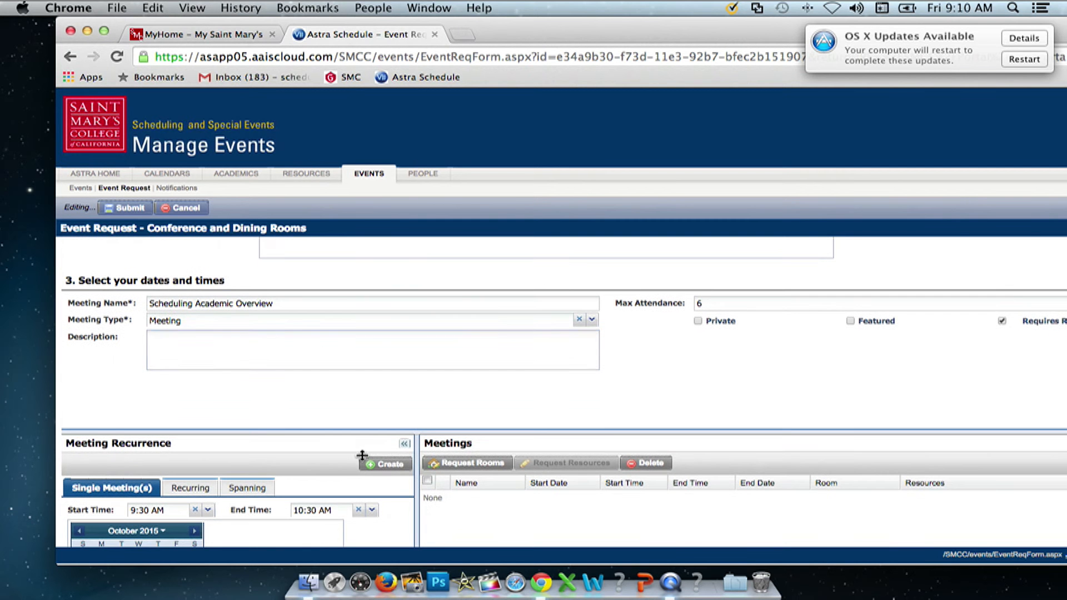
pyautogui.write('with deans')
# Step: Make the meeting recurring, with a start time of 7:00 AM and an end time of 8:00 AM
pyautogui.scroll(-3, 270, 512)
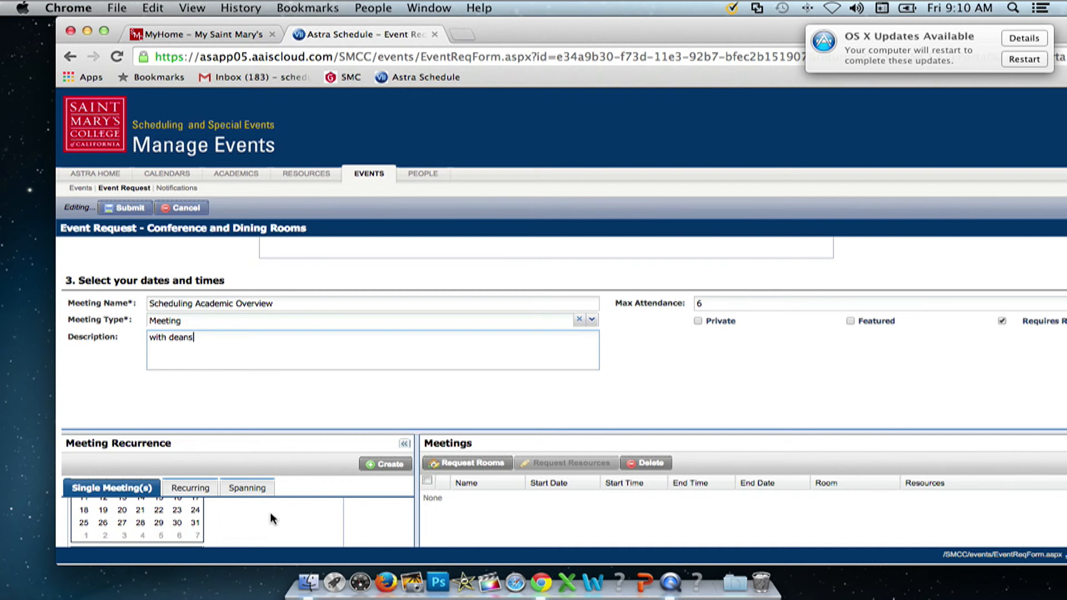
pyautogui.scroll(-2, 472, 519)
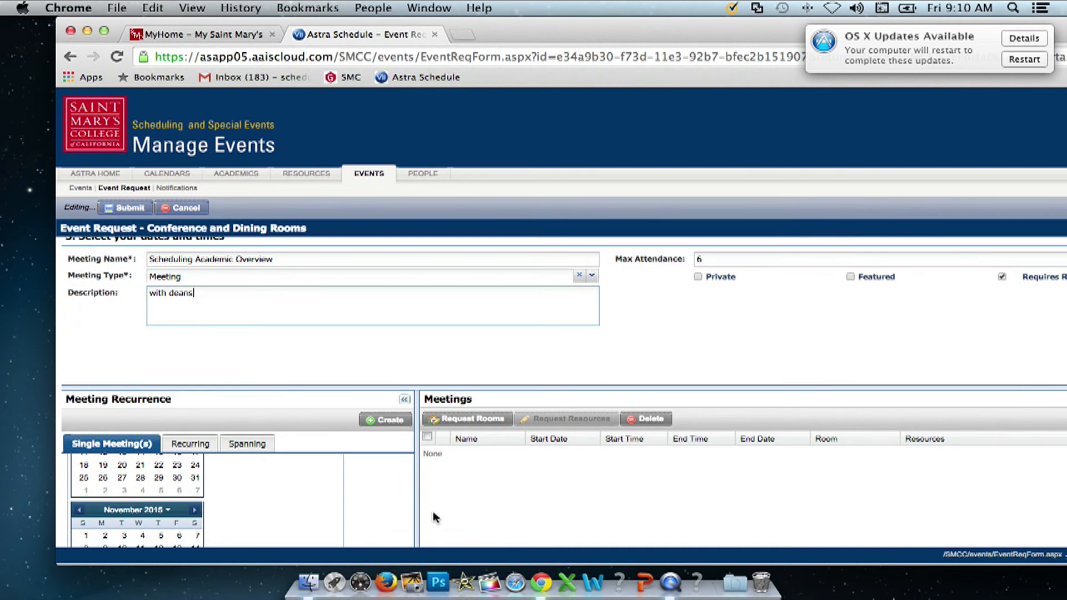
pyautogui.click(183, 444)
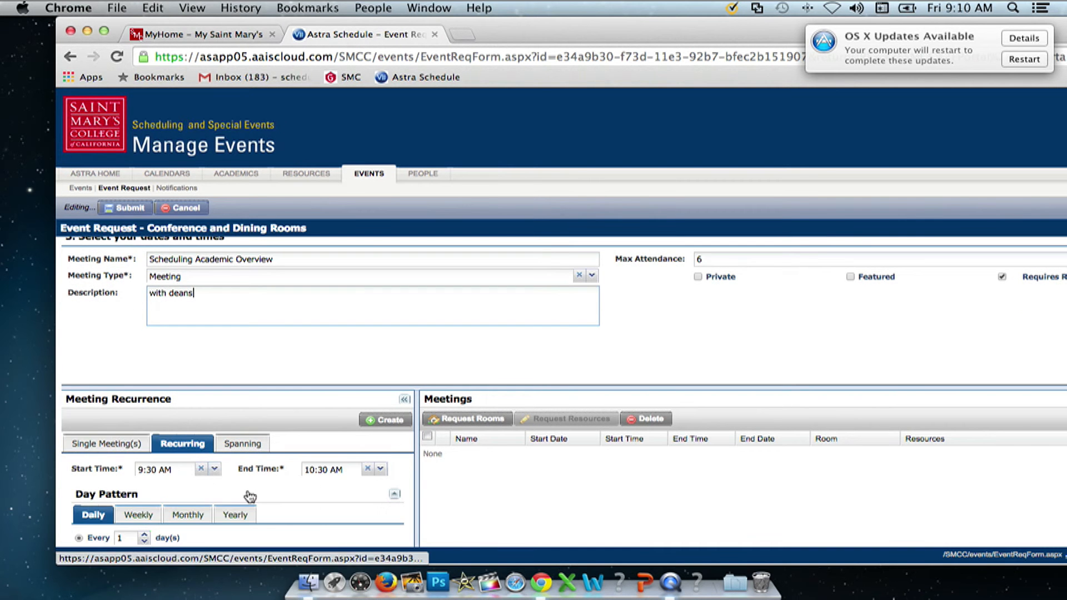
pyautogui.click(215, 468)
pyautogui.scroll(-3, 174, 428)
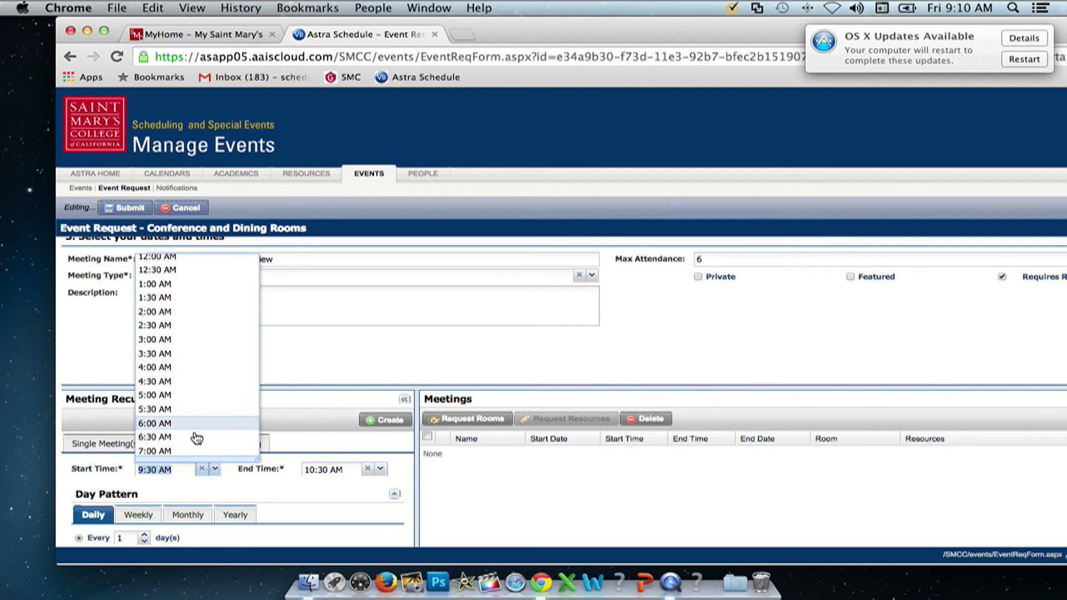
pyautogui.click(172, 422)
pyautogui.click(381, 468)
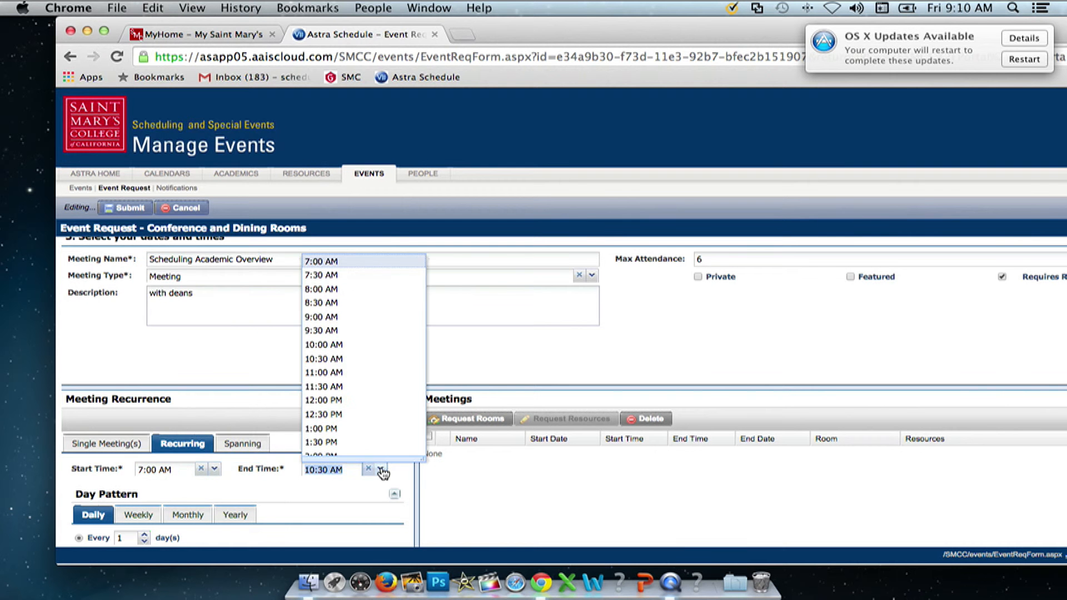
pyautogui.click(322, 289)
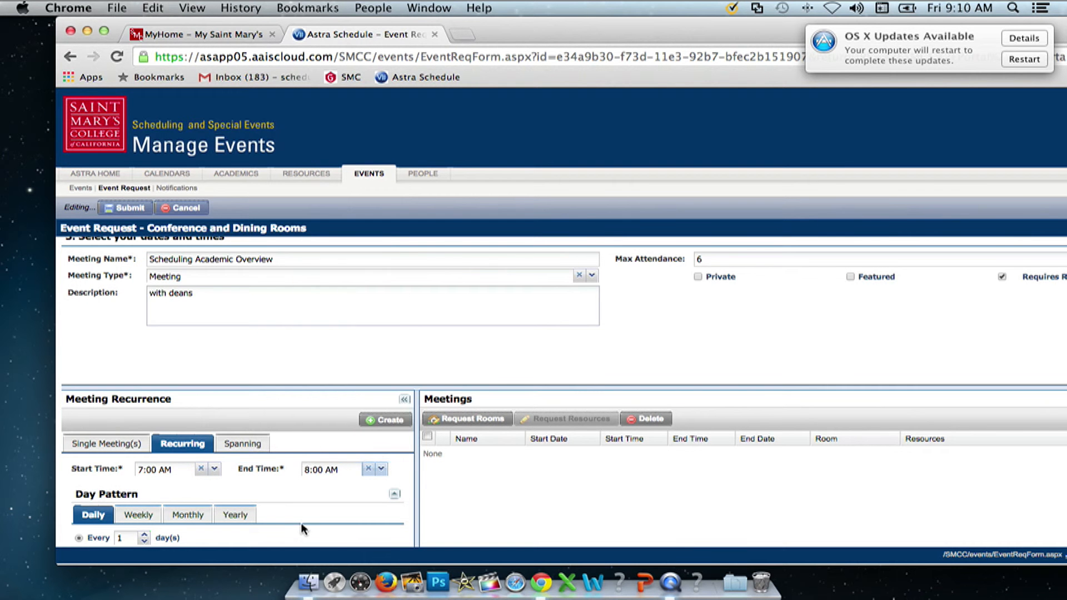
# Step: Set a weekly recurrence on Tuesdays with a start date of 10/13/2015
pyautogui.scroll(-3, 303, 530)
pyautogui.click(139, 421)
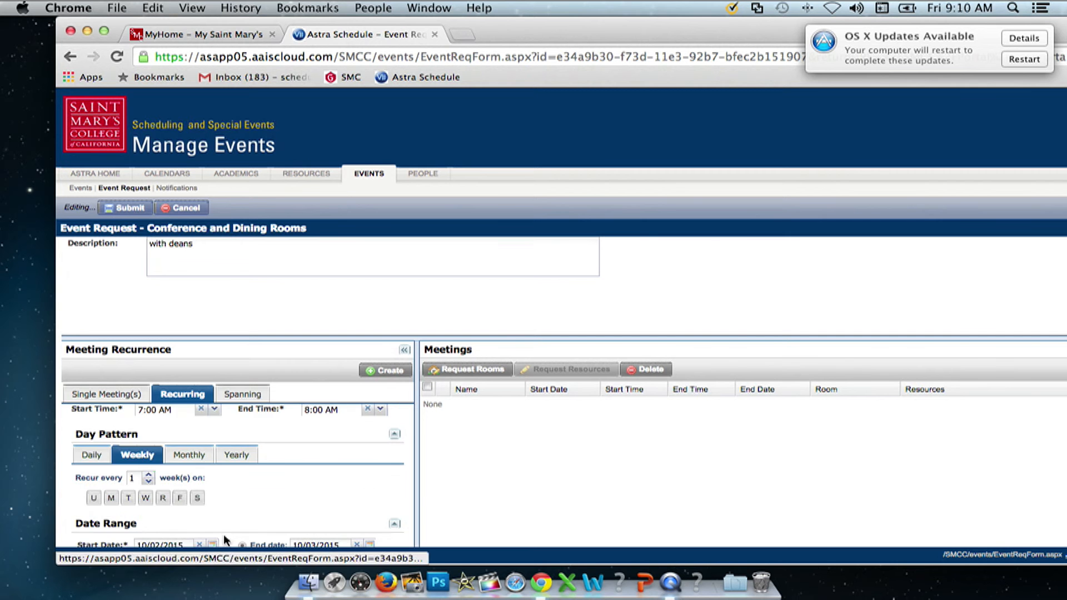
pyautogui.scroll(-2, 267, 500)
pyautogui.click(212, 496)
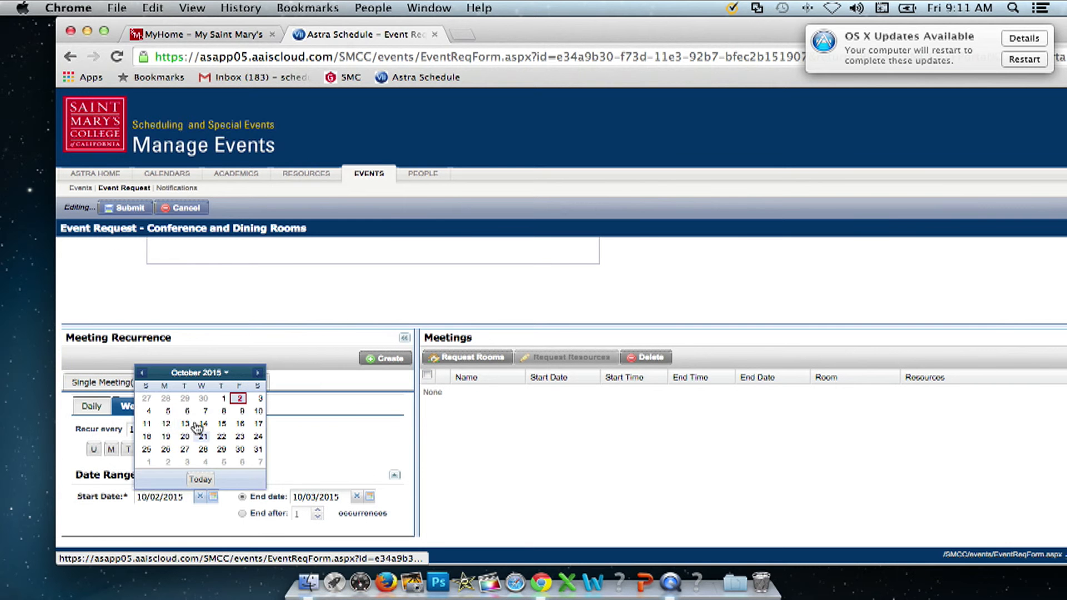
pyautogui.click(189, 428)
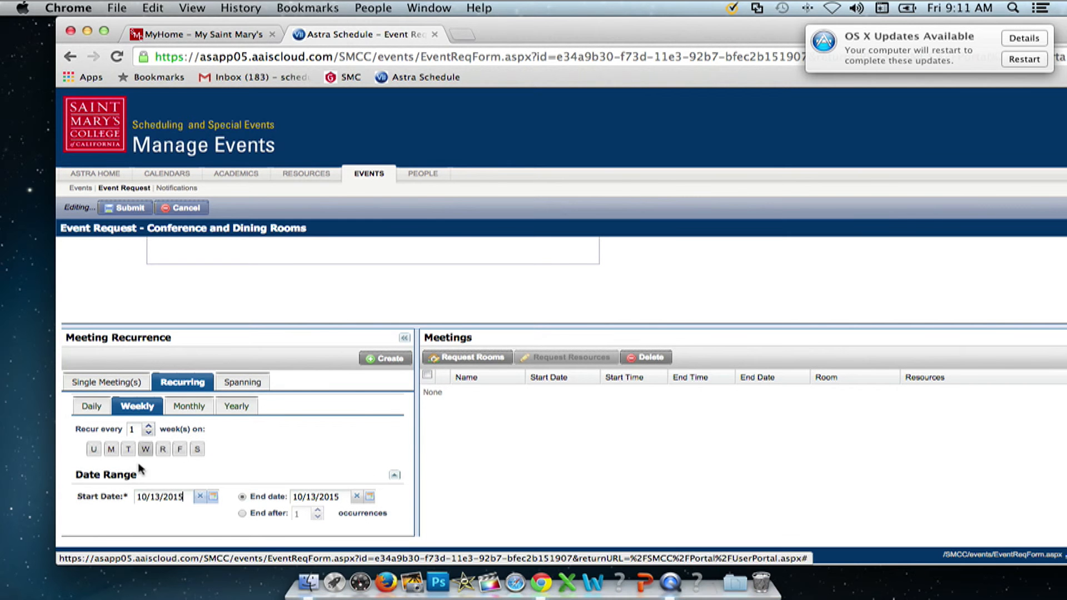
pyautogui.click(128, 449)
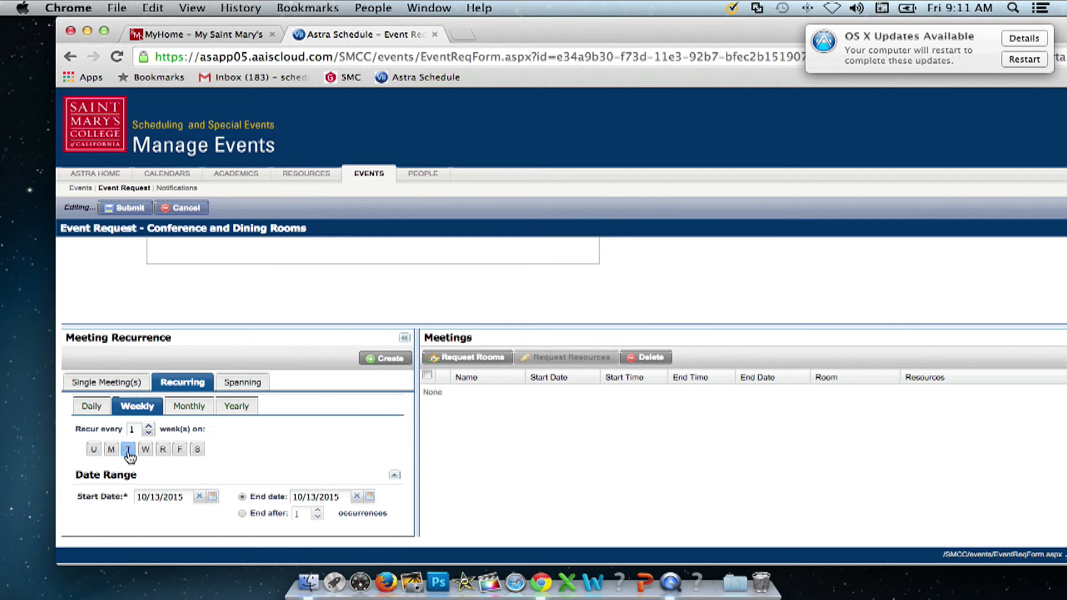
# Step: Set the recurrence end date to 12/15/2015 and create the recurring meetings
pyautogui.click(212, 496)
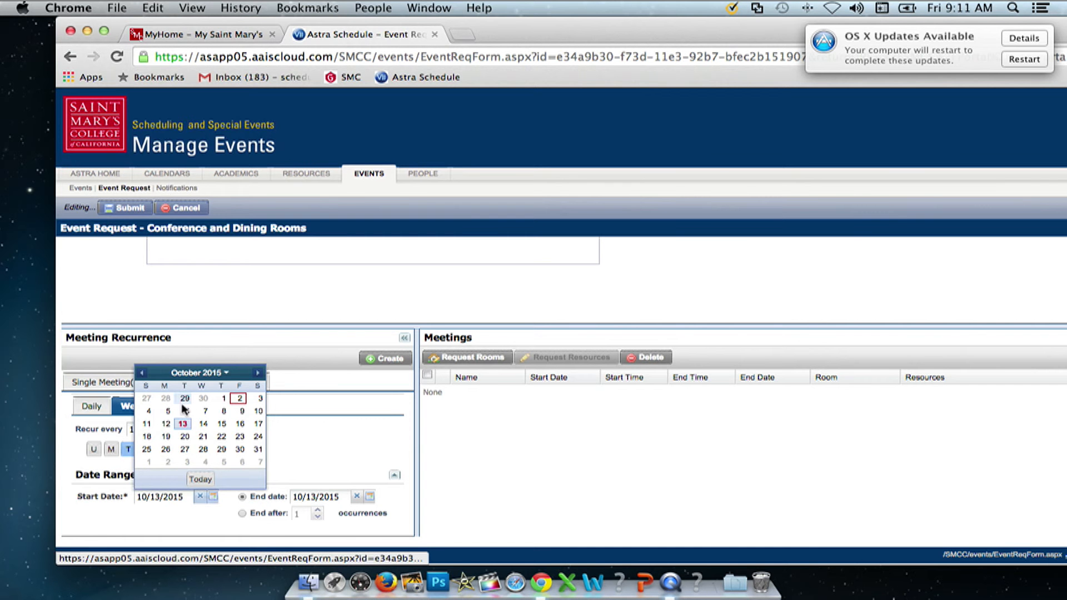
pyautogui.click(212, 496)
pyautogui.click(338, 500)
pyautogui.click(370, 497)
pyautogui.click(413, 373)
pyautogui.click(413, 374)
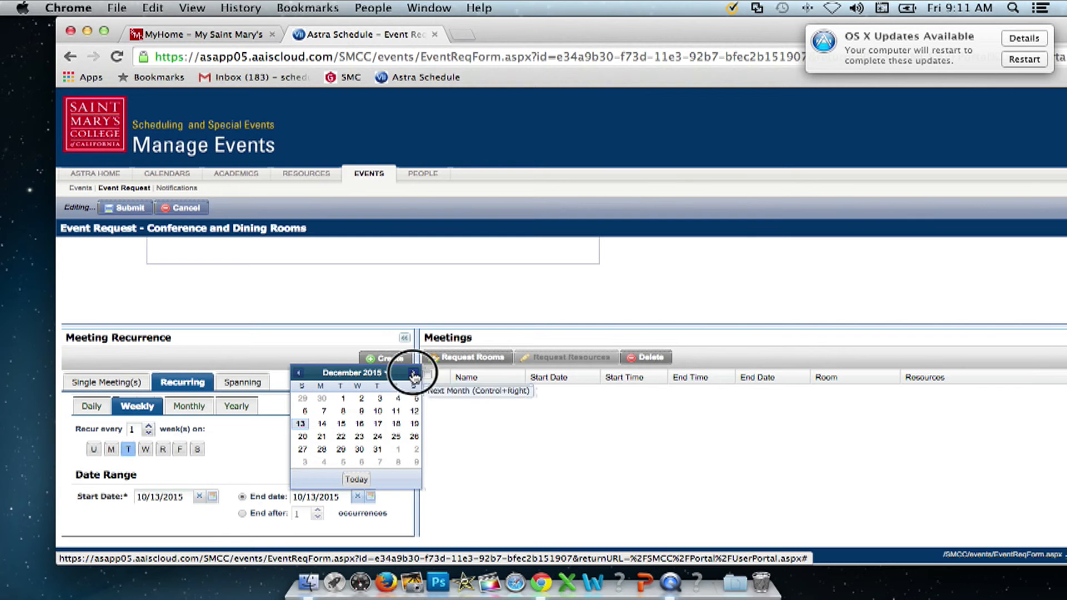
pyautogui.click(341, 424)
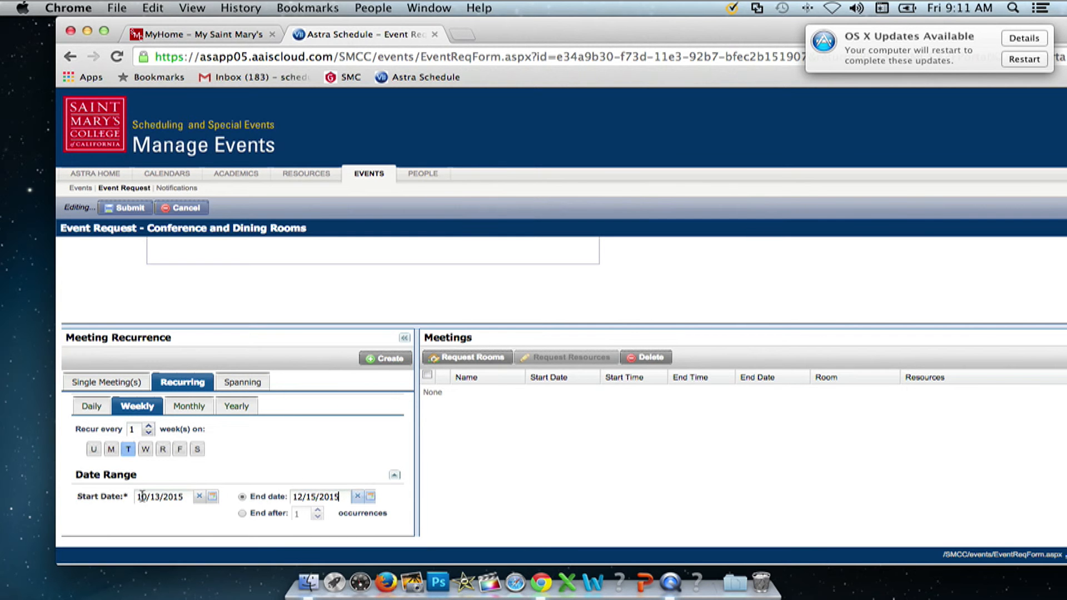
pyautogui.click(384, 359)
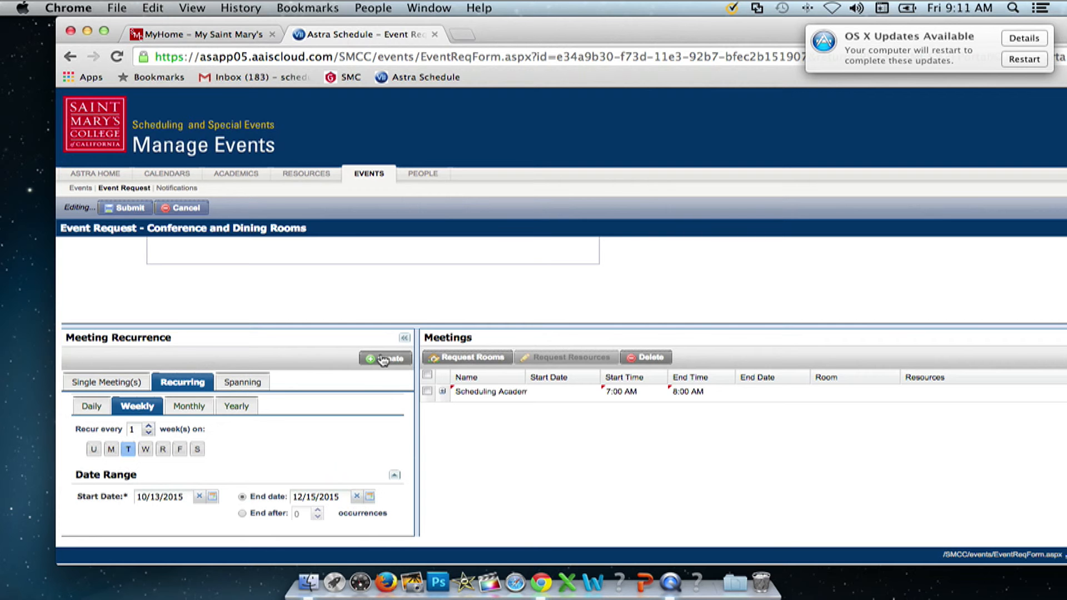
# Step: Request a room for the new meeting series and select FAH 240
pyautogui.click(427, 391)
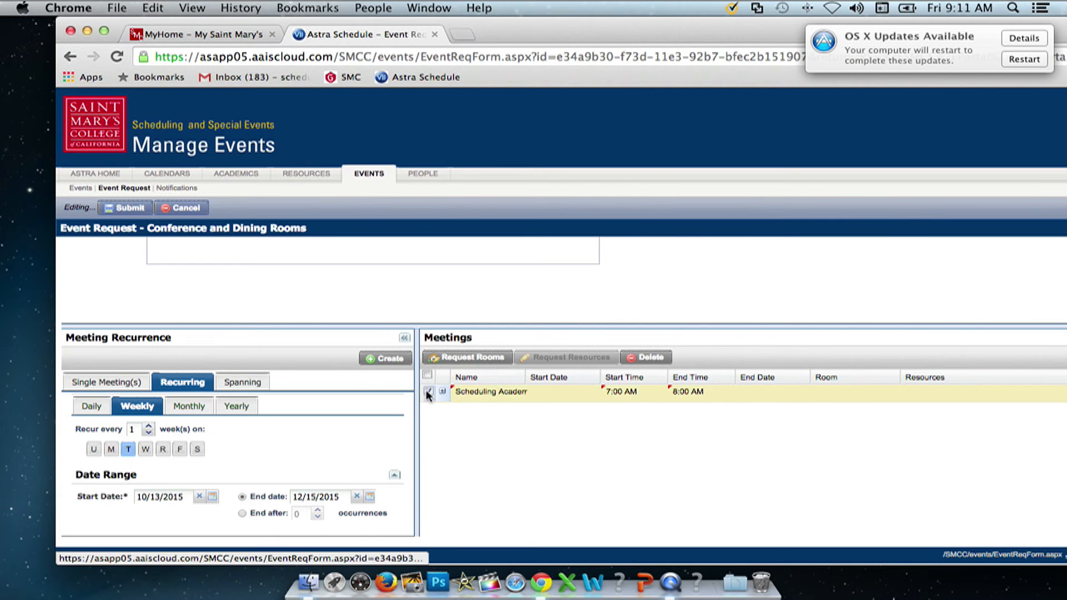
pyautogui.click(455, 361)
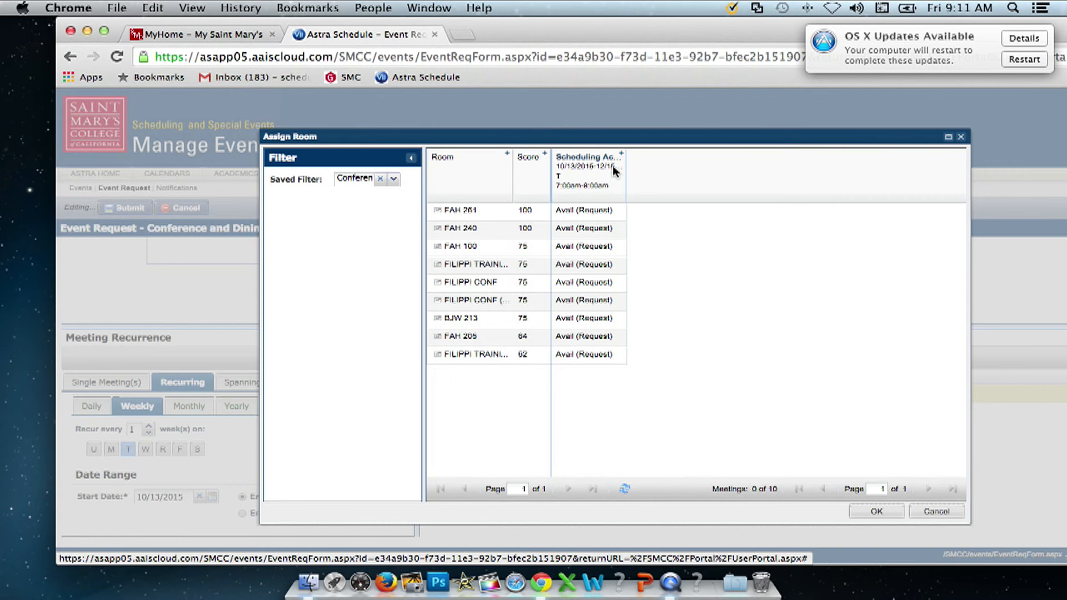
pyautogui.click(577, 227)
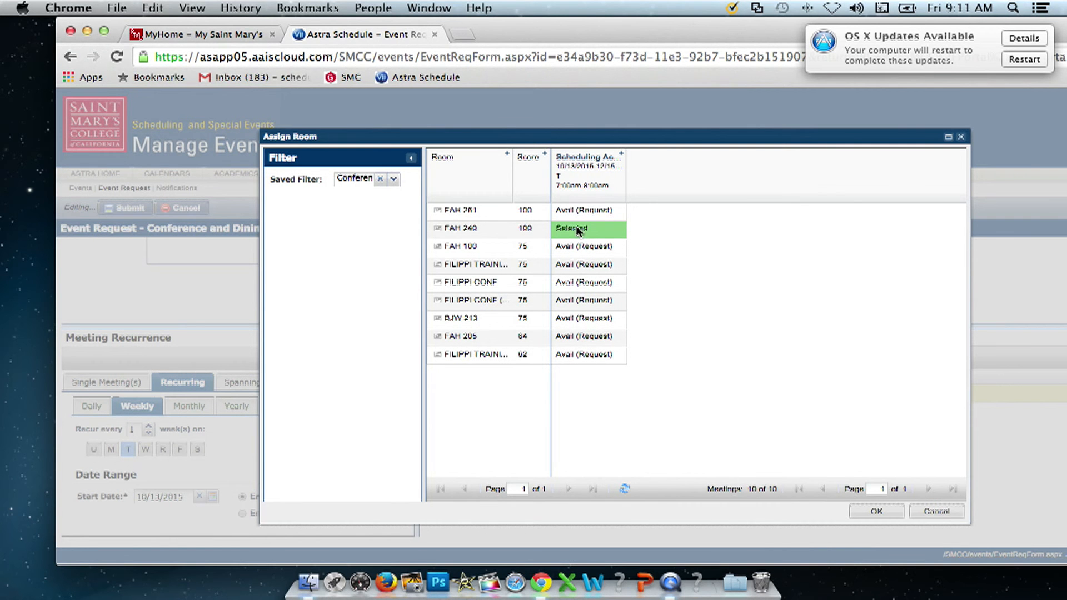
# Step: Expand the meeting series to examine room availability on each date, and collapse it again
pyautogui.click(624, 157)
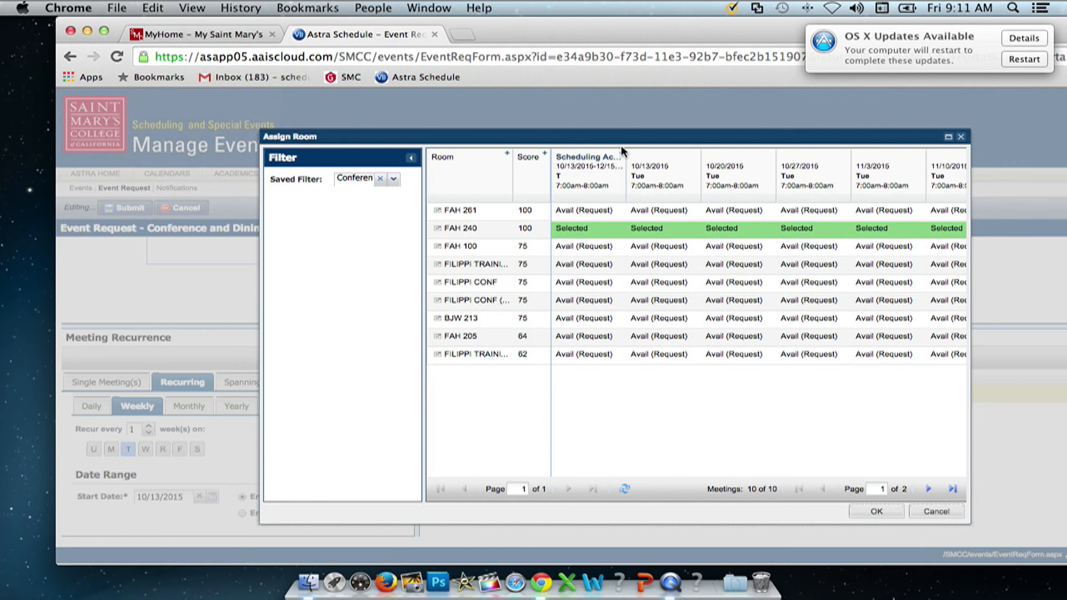
pyautogui.hscroll(5, 800, 408)
pyautogui.hscroll(-5, 805, 403)
pyautogui.click(623, 156)
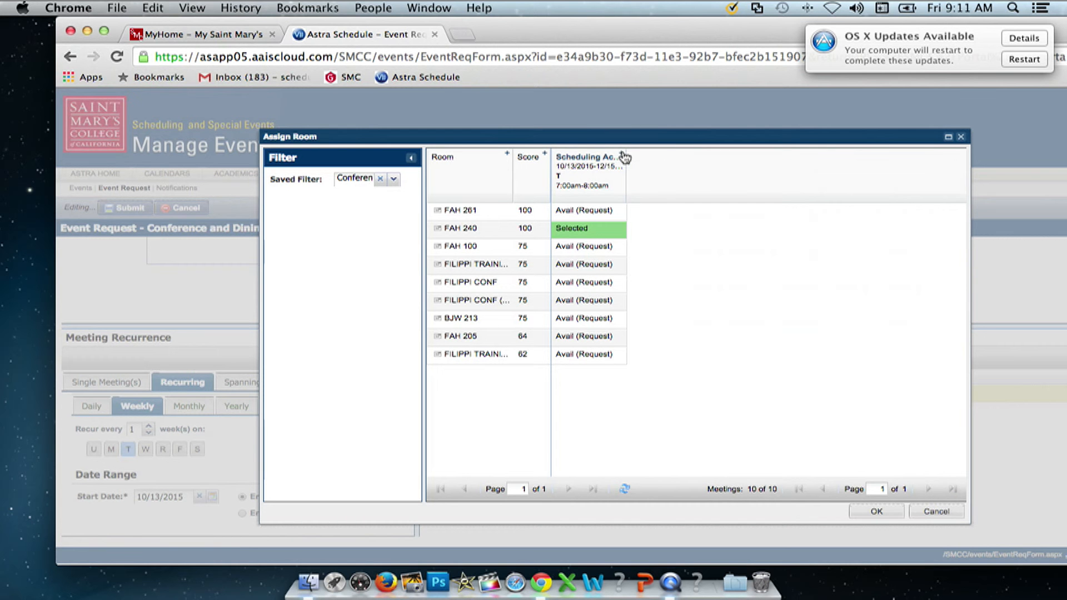
# Step: Clear the series-wide FAH 240 selection and choose rooms per date: FAH 240 for 10/13/2015, FILIPPI CONF for 10/20/2015 and BJW 213 for 10/27/2015
pyautogui.click(591, 232)
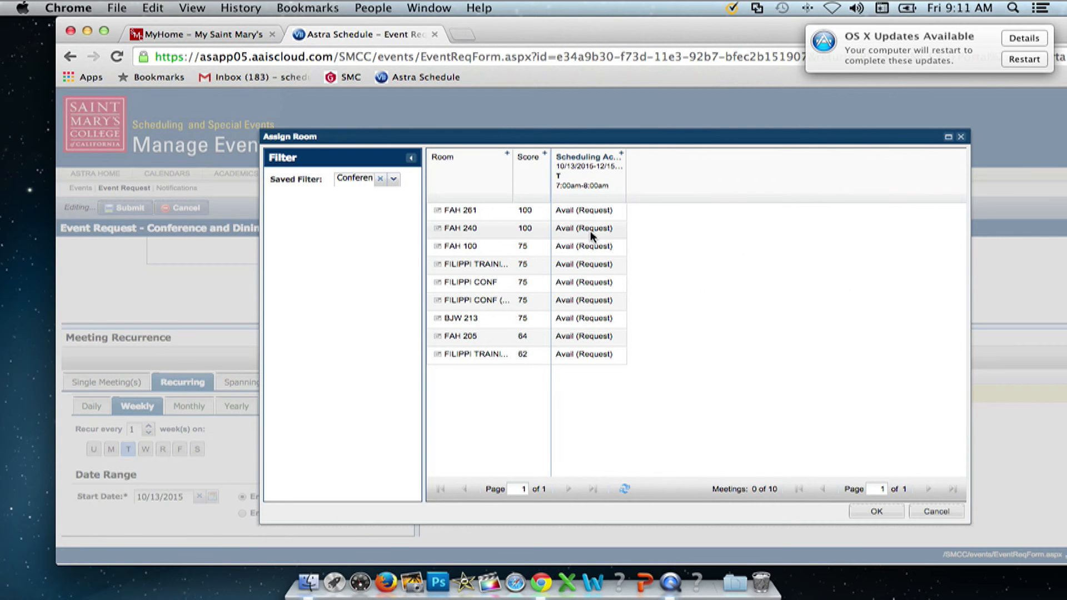
pyautogui.click(622, 156)
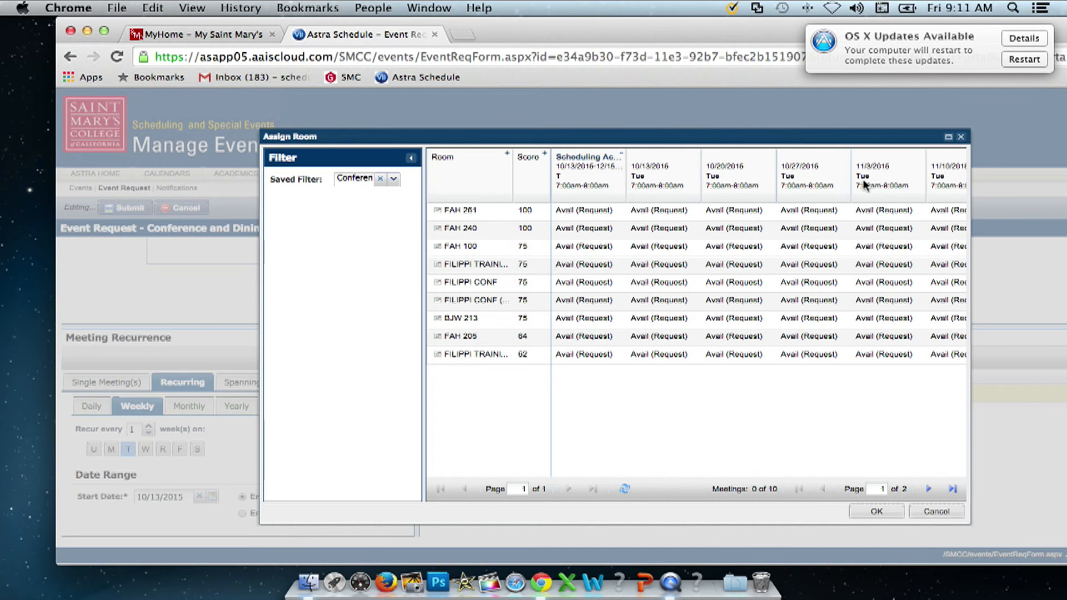
pyautogui.click(649, 231)
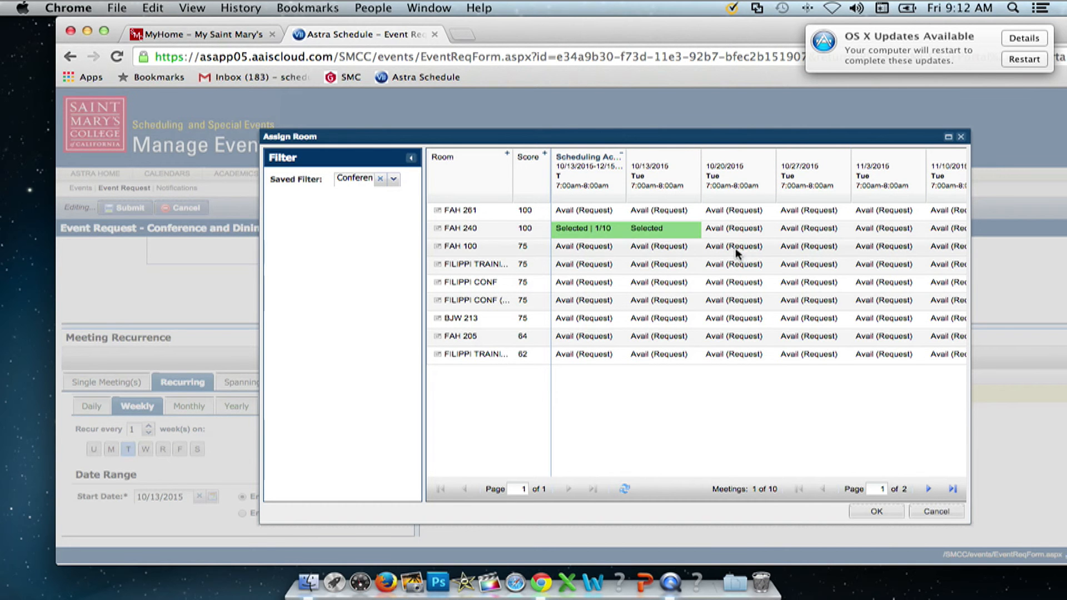
pyautogui.click(740, 283)
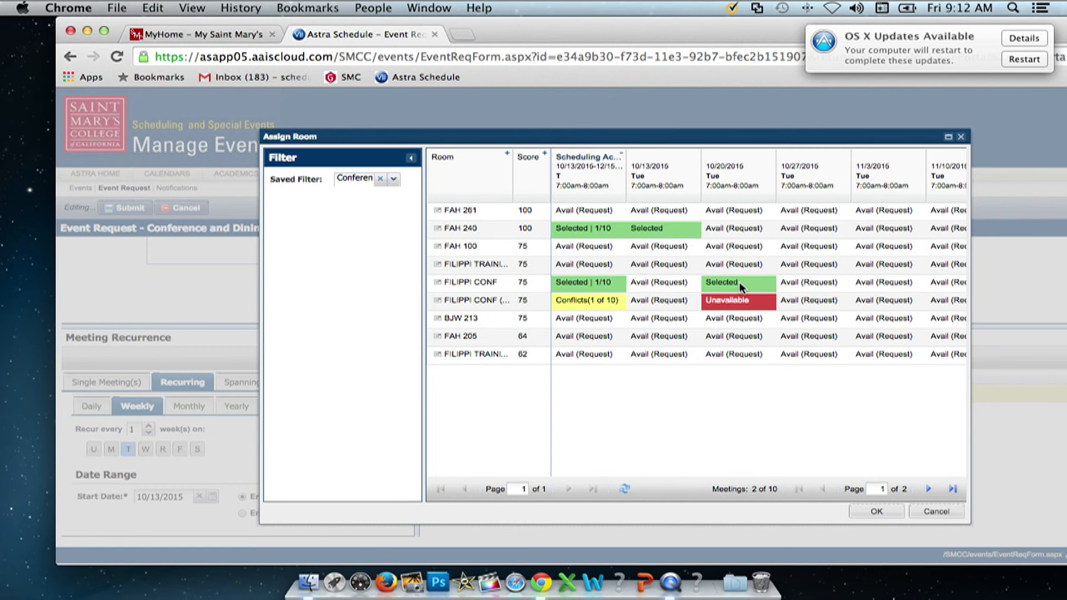
pyautogui.click(818, 325)
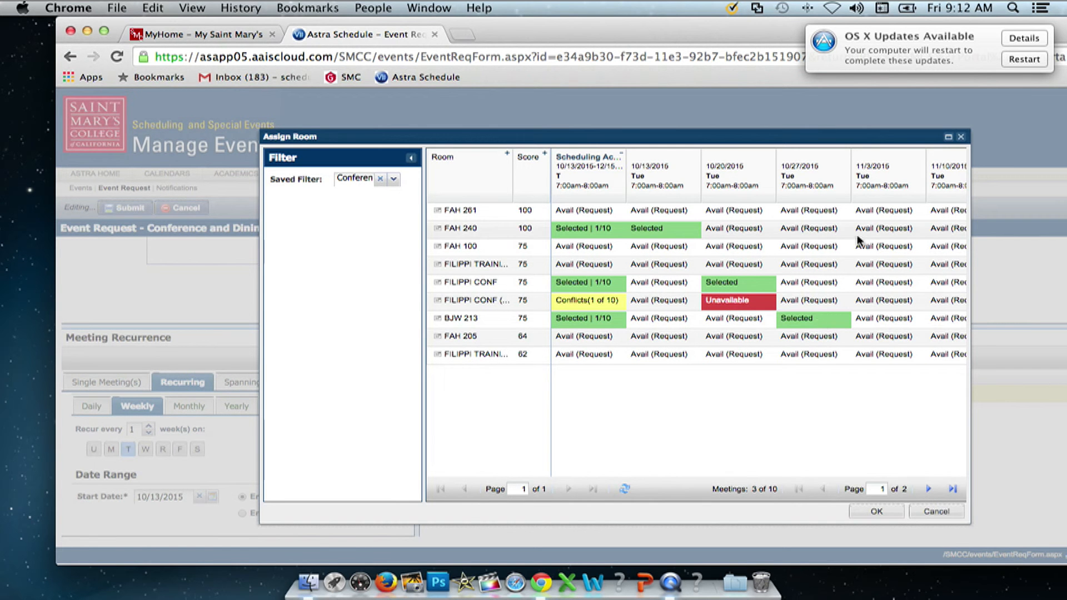
# Step: Select FAH 240 for each Tuesday from 11/3/2015 through 12/8/2015 and confirm the room assignments
pyautogui.click(874, 228)
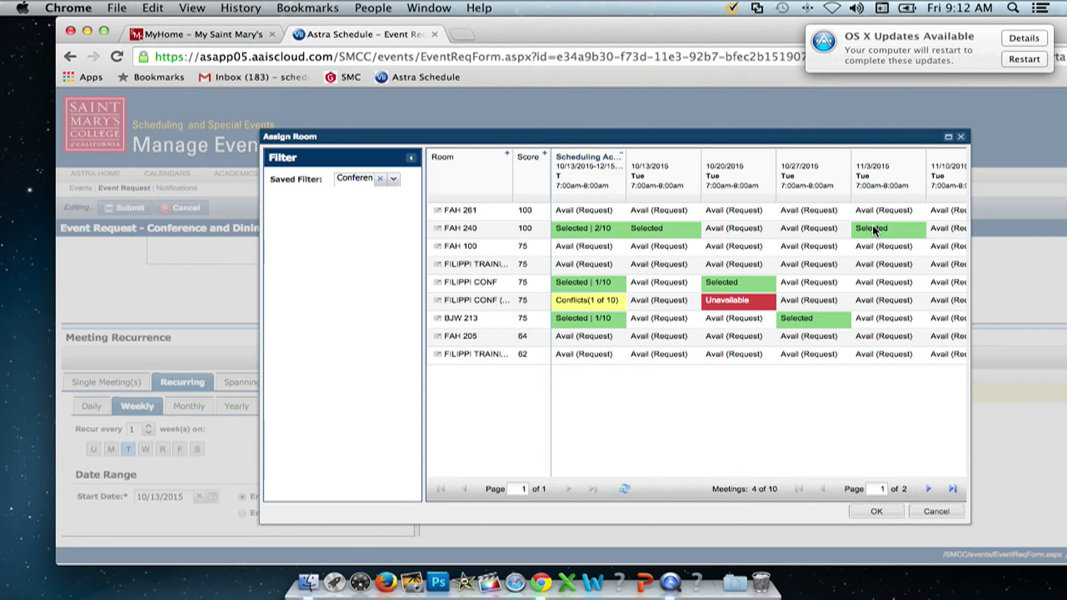
pyautogui.click(946, 232)
pyautogui.hscroll(5, 932, 242)
pyautogui.click(709, 234)
pyautogui.click(773, 233)
pyautogui.click(837, 229)
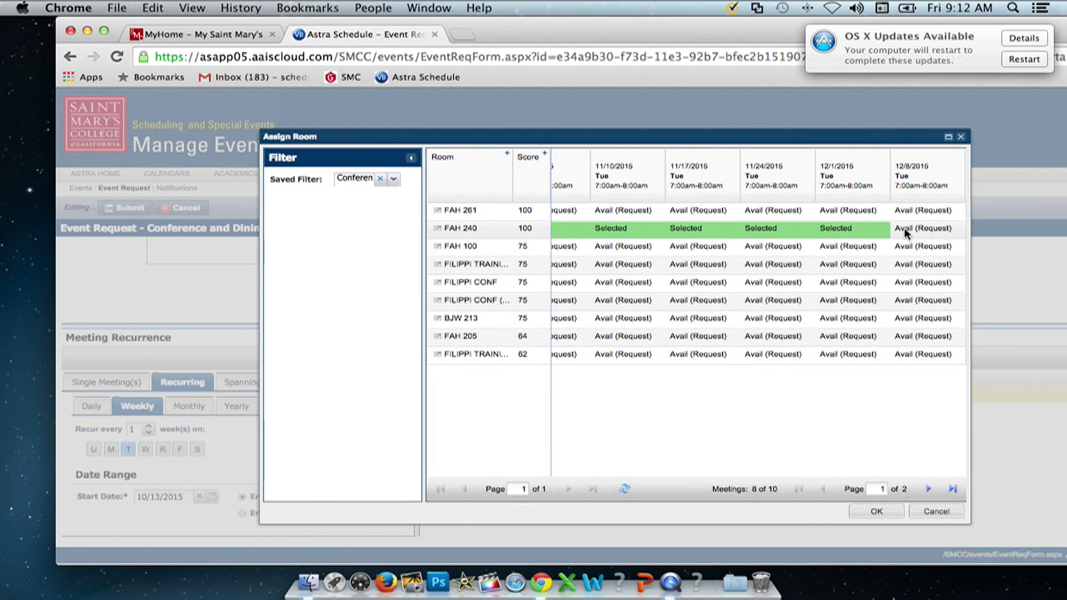
pyautogui.click(916, 228)
pyautogui.click(876, 511)
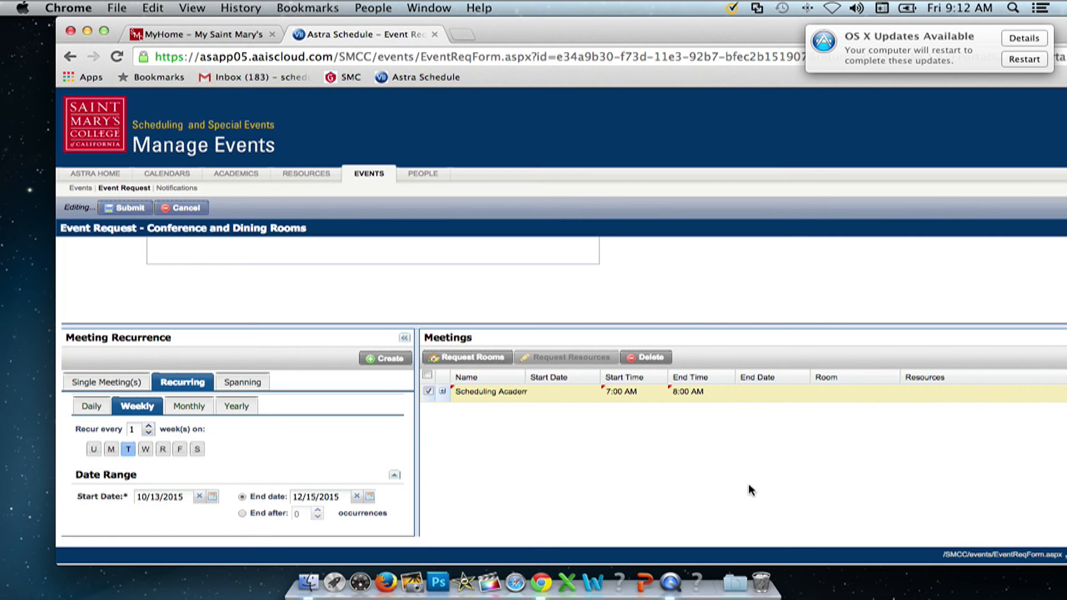
# Step: Expand the meeting series and examine which room is assigned to each date
pyautogui.click(443, 392)
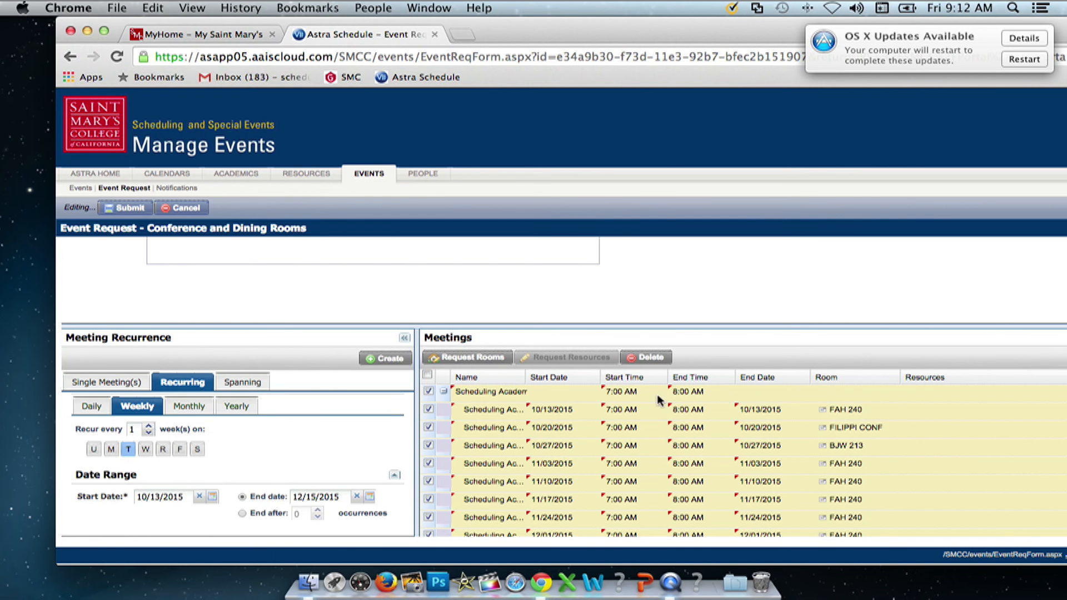
pyautogui.scroll(-2, 557, 455)
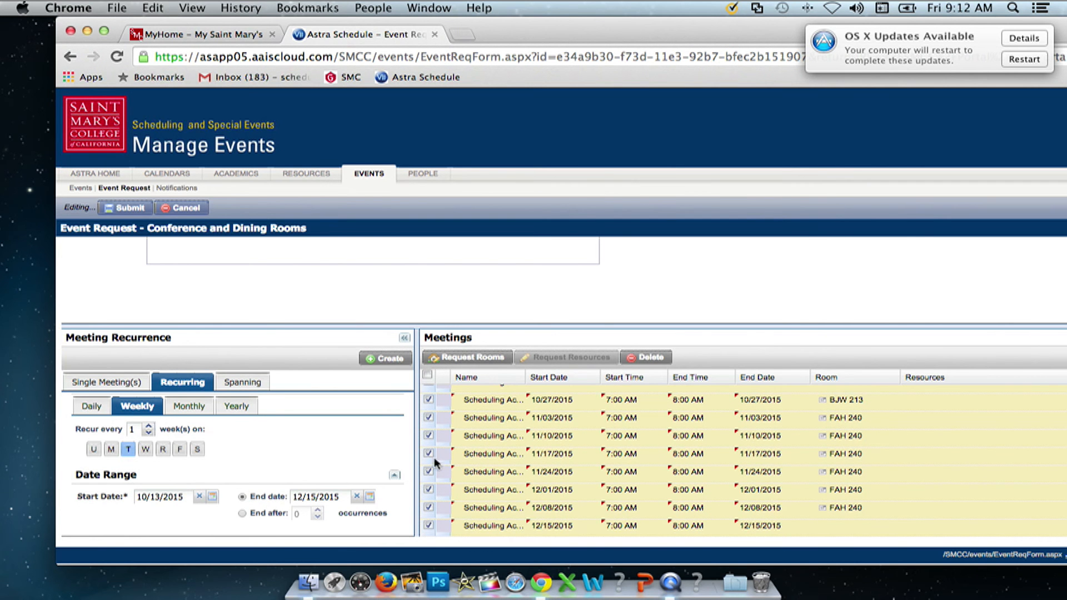
pyautogui.scroll(4, 431, 400)
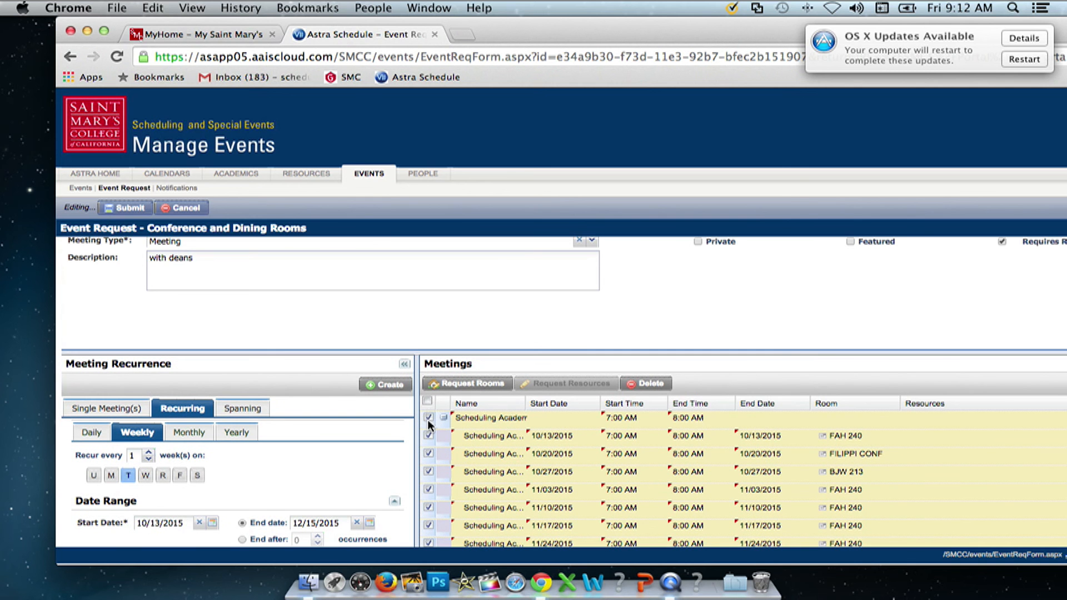
# Step: Deselect the whole series, select only the 12/15/2015 meeting, and request the FILIPPI TRAINI... room with score 75 for it
pyautogui.click(427, 417)
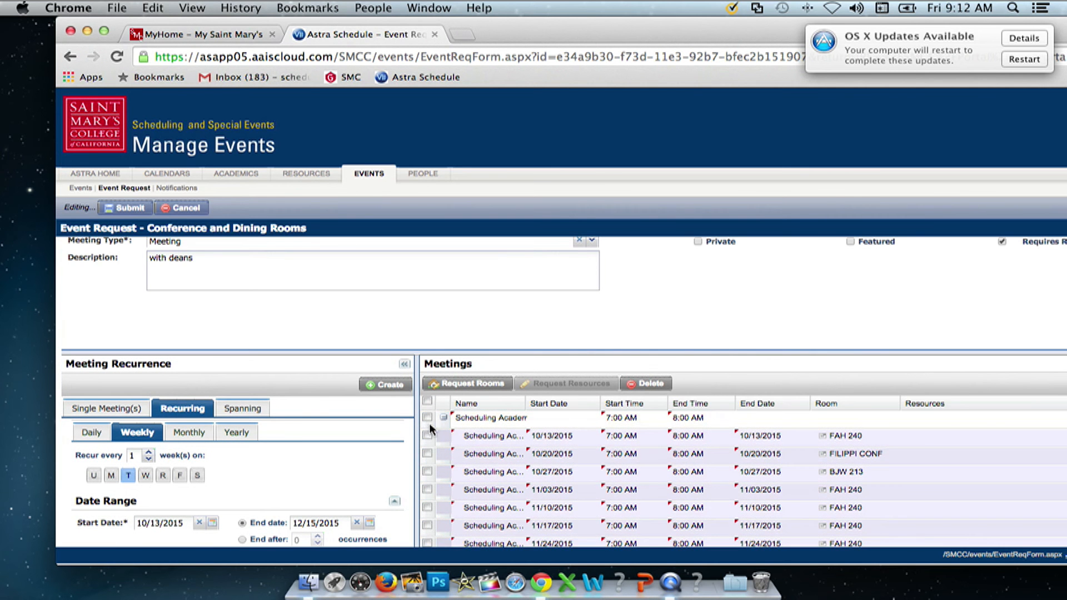
pyautogui.scroll(-4, 448, 434)
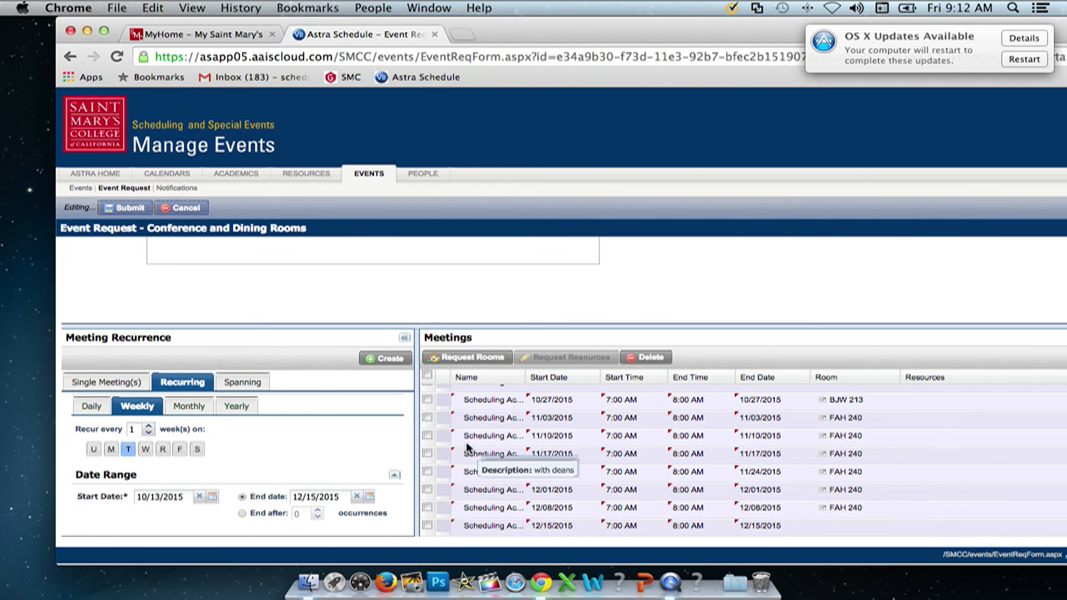
pyautogui.scroll(5, 455, 443)
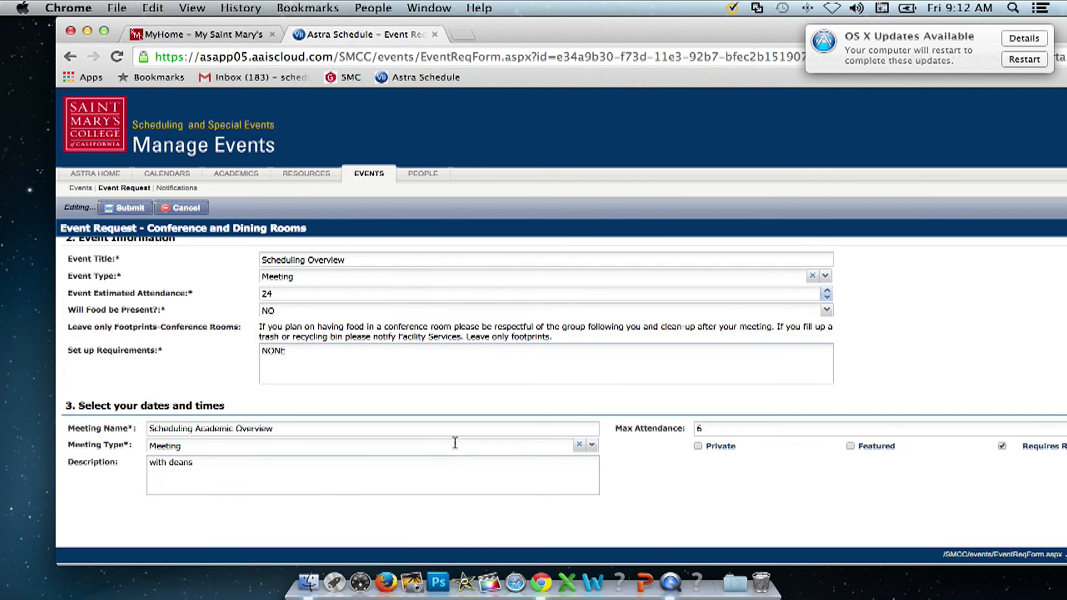
pyautogui.scroll(-5, 642, 478)
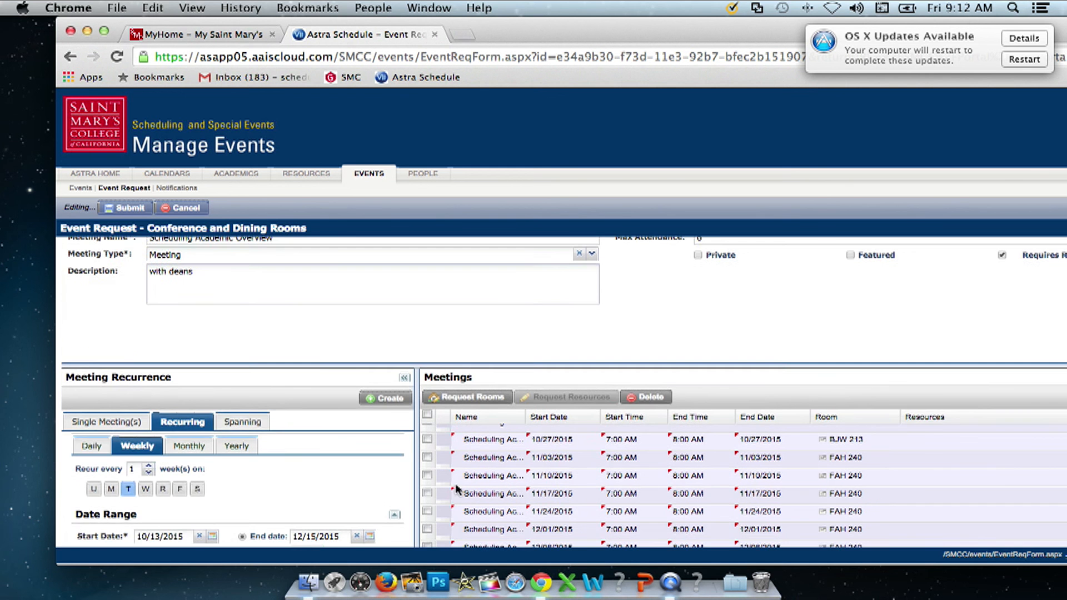
pyautogui.scroll(-1, 445, 514)
pyautogui.click(428, 525)
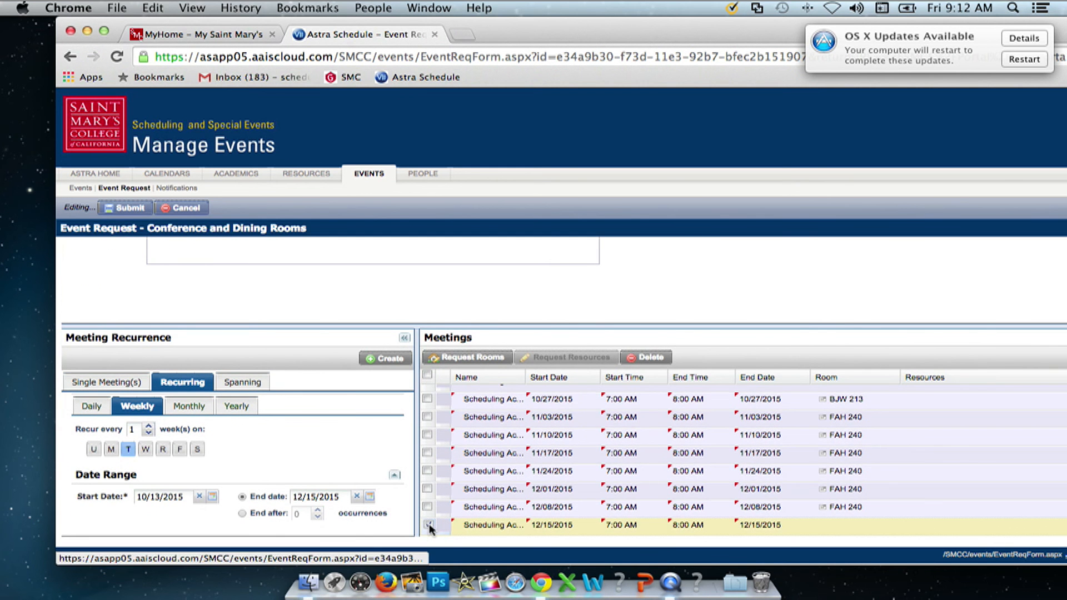
pyautogui.click(478, 358)
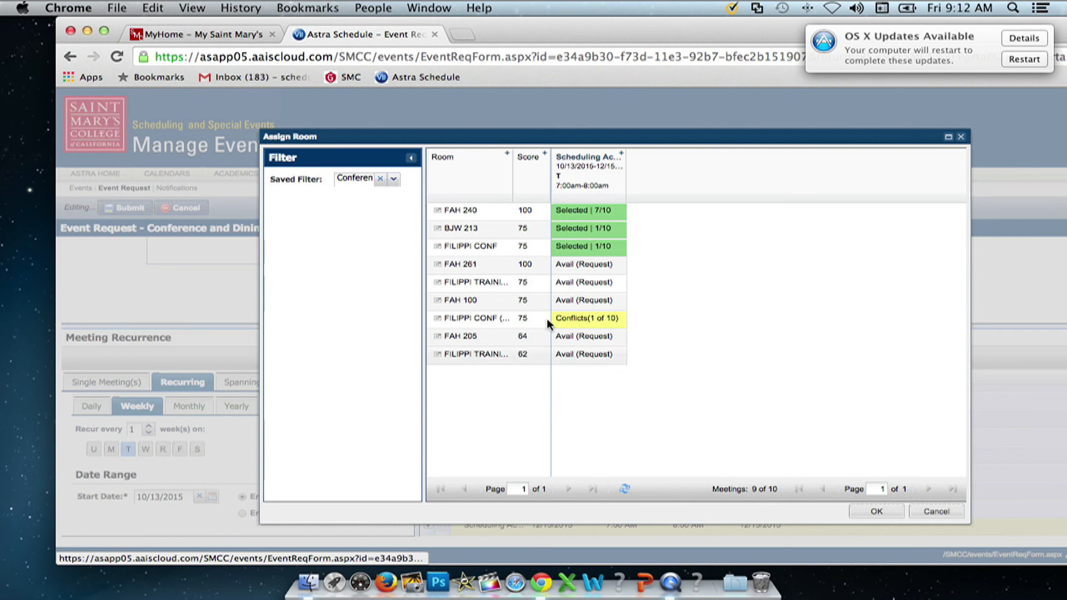
pyautogui.click(581, 282)
pyautogui.click(879, 513)
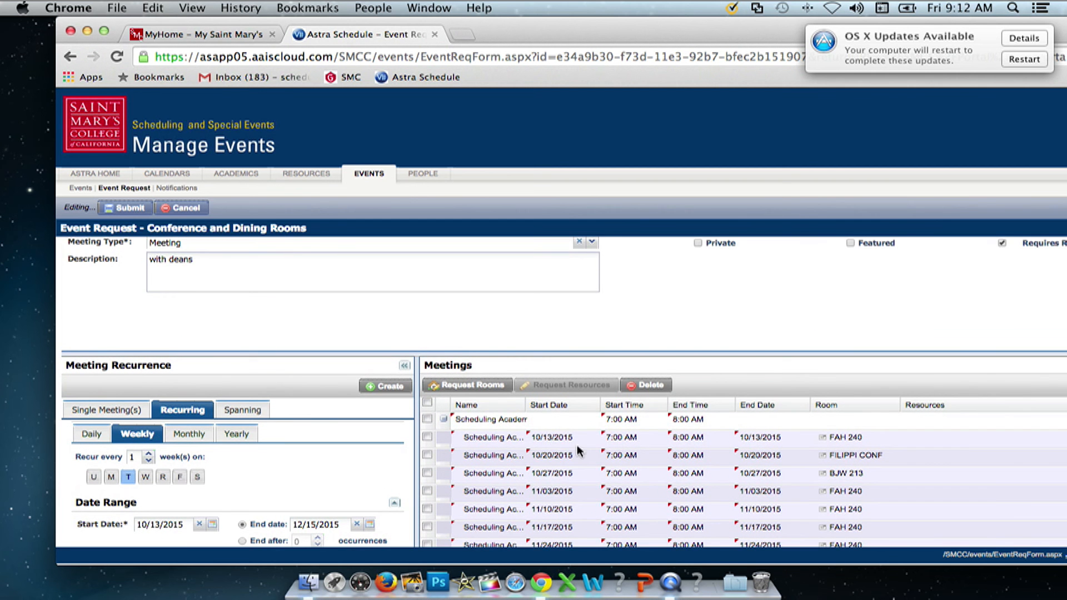
# Step: Review the rooms assigned to all dates of the meeting series, including 12/15/2015, and collapse the series
pyautogui.scroll(-5, 996, 437)
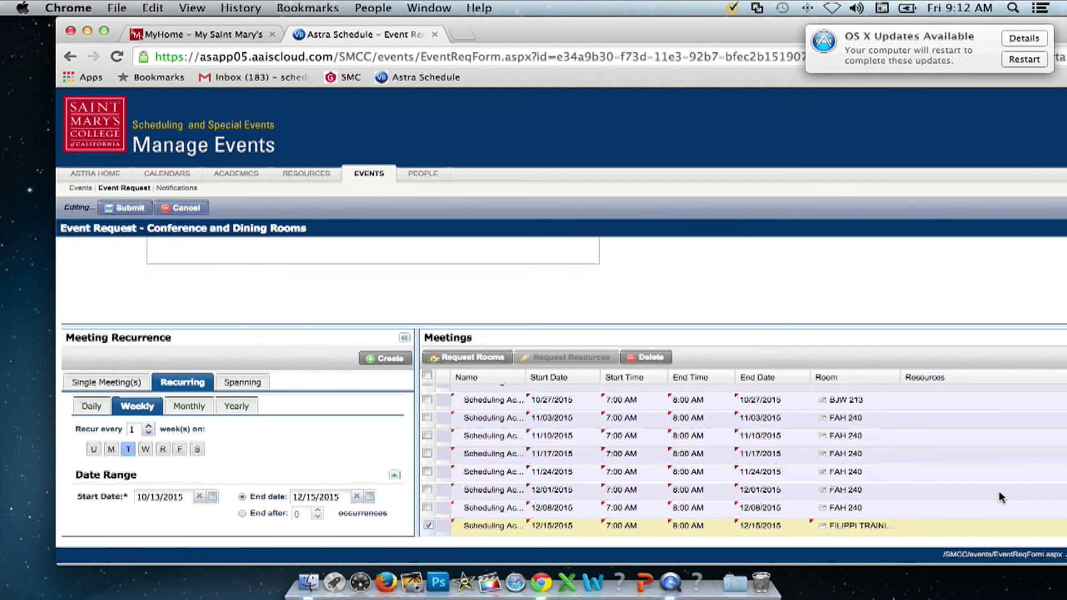
pyautogui.scroll(5, 1000, 496)
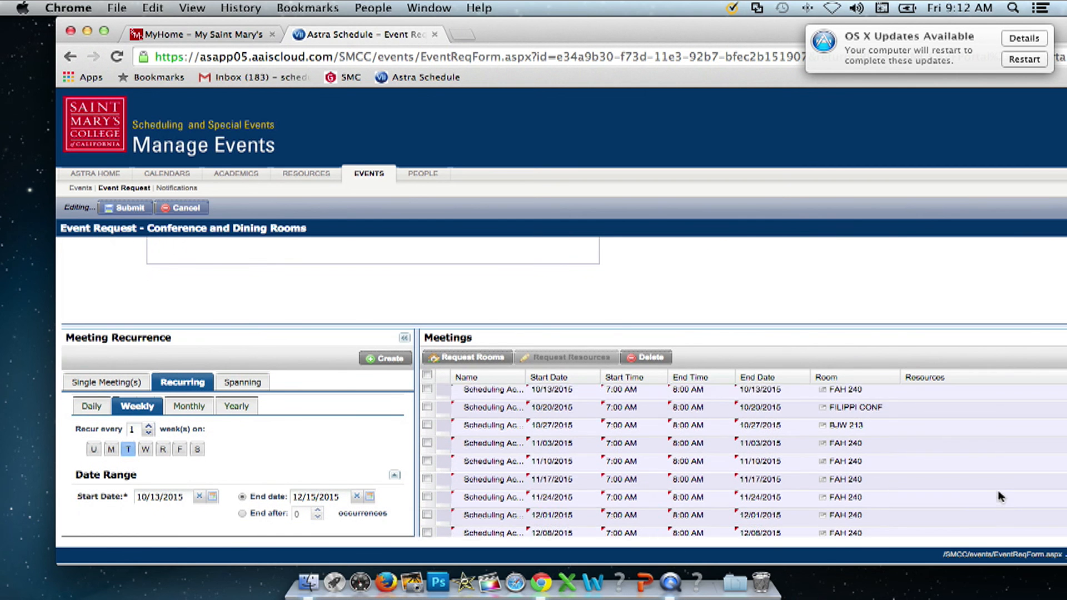
pyautogui.click(443, 397)
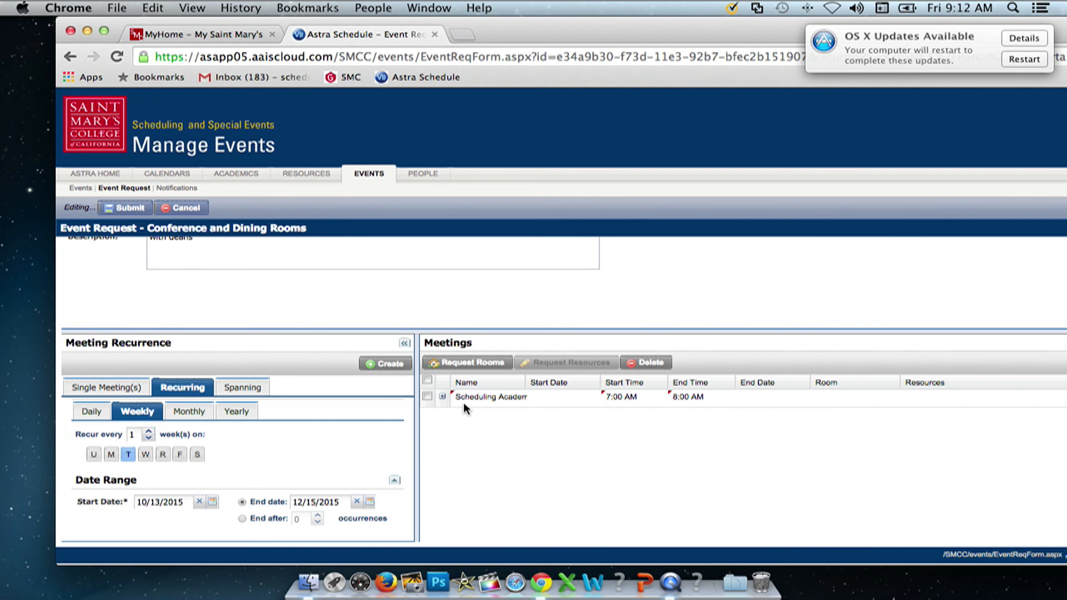
pyautogui.click(443, 397)
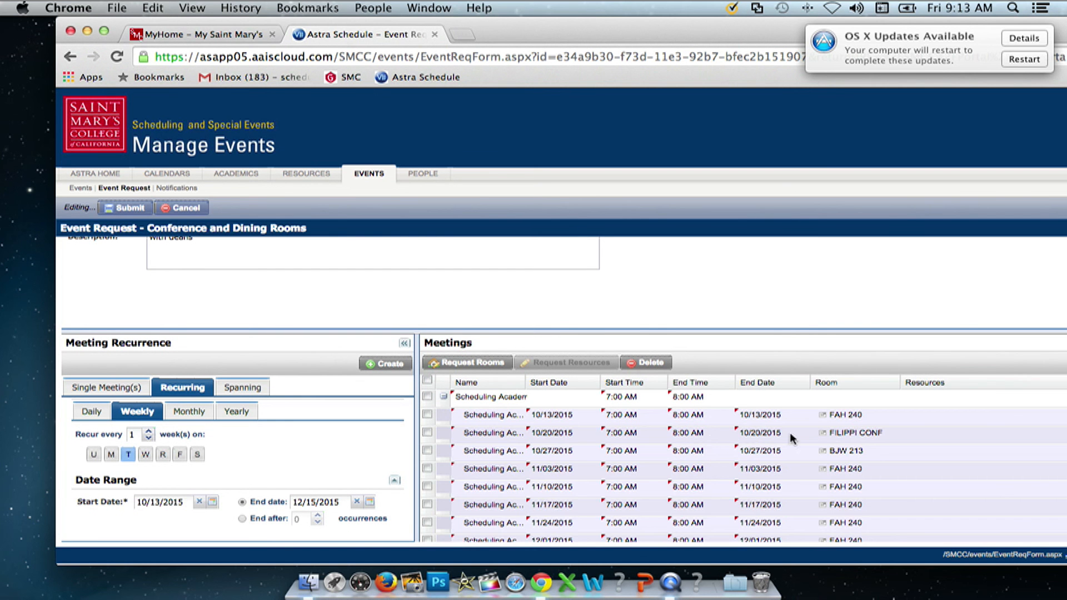
pyautogui.click(443, 396)
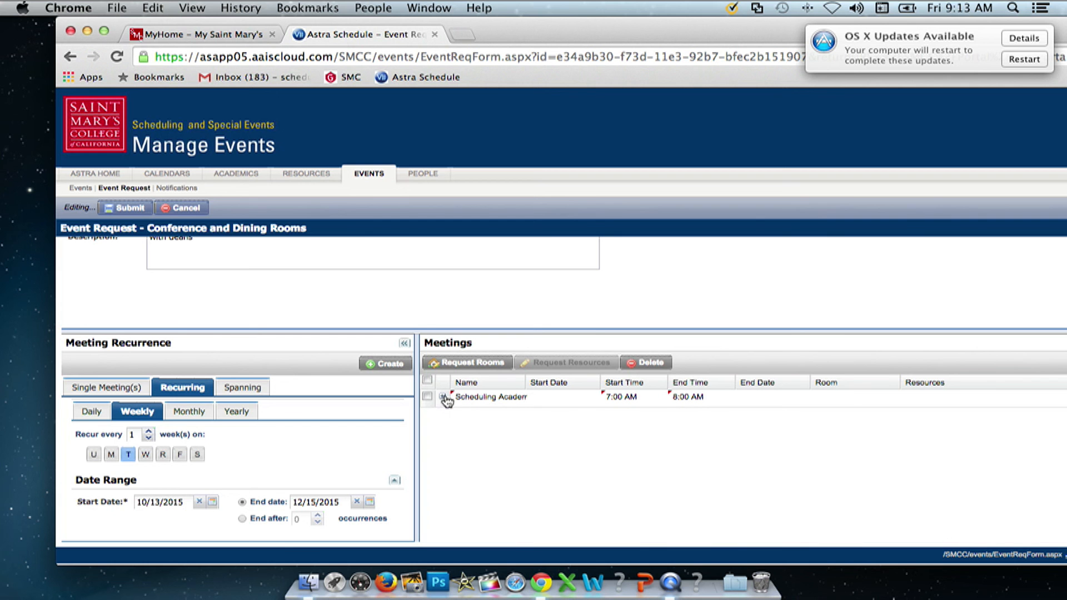